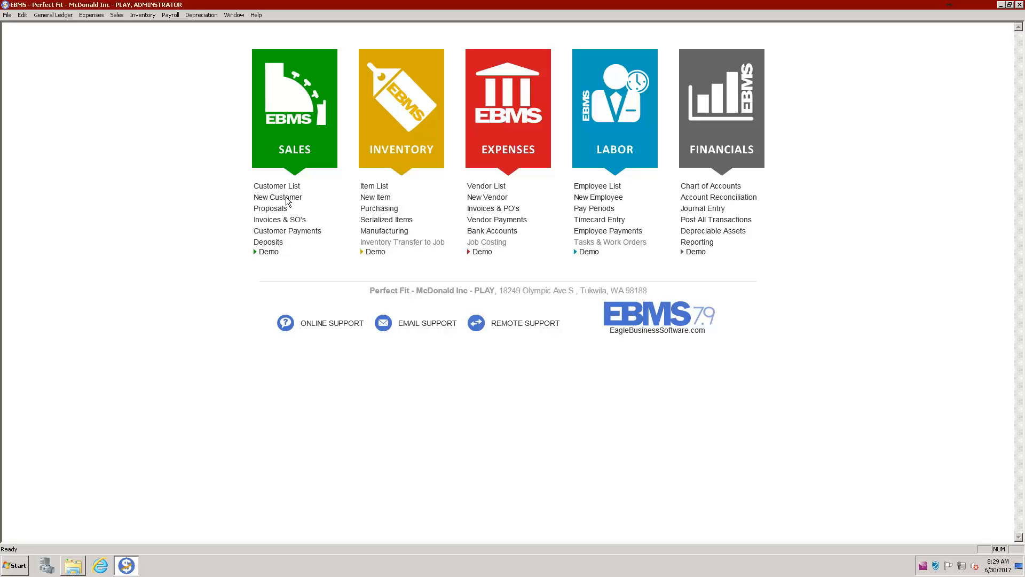
Open the Customers list from the Sales menu
click(118, 16)
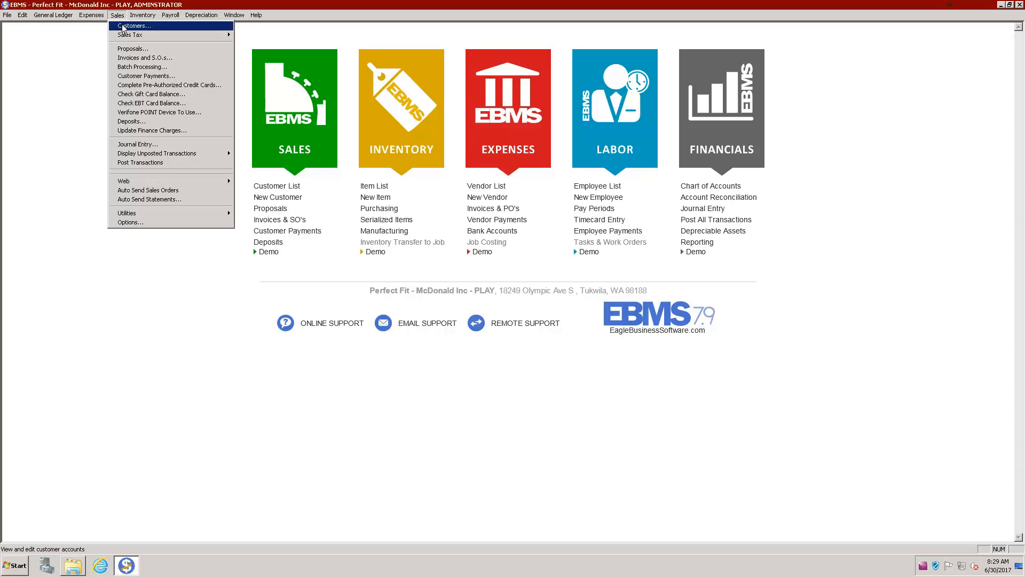
click(125, 26)
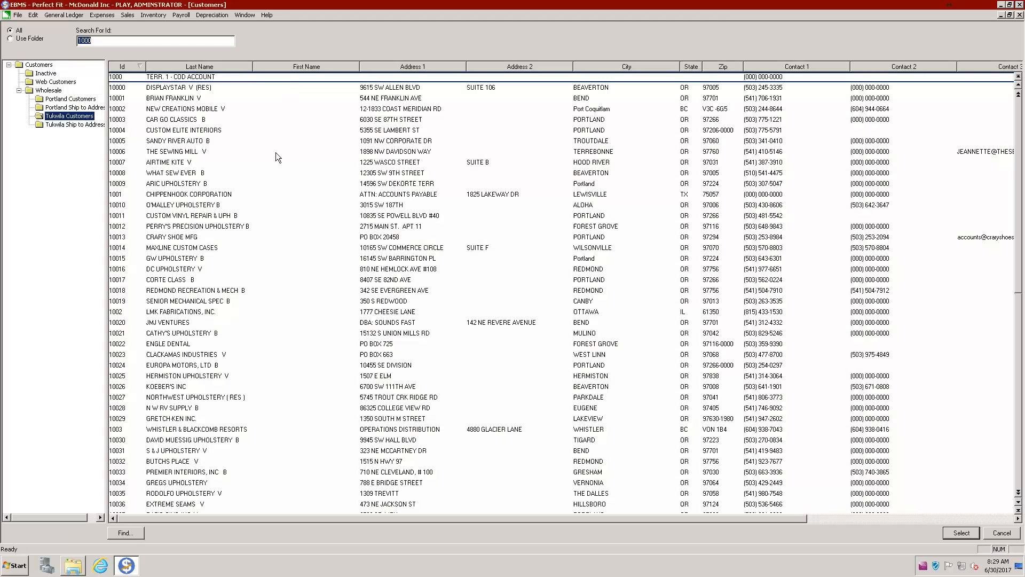
Start a new customer account of type Portland Customers
click(34, 16)
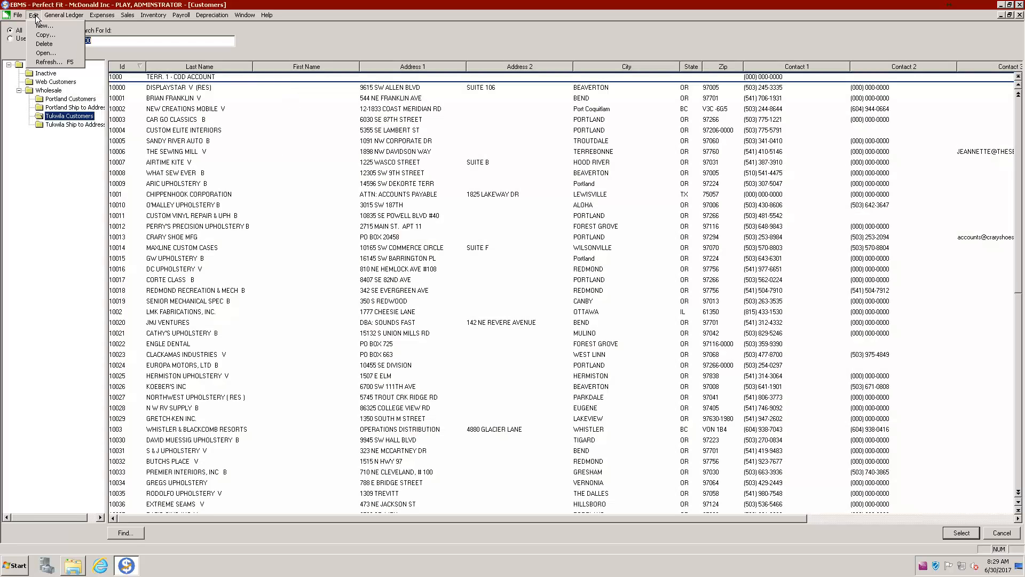
click(68, 34)
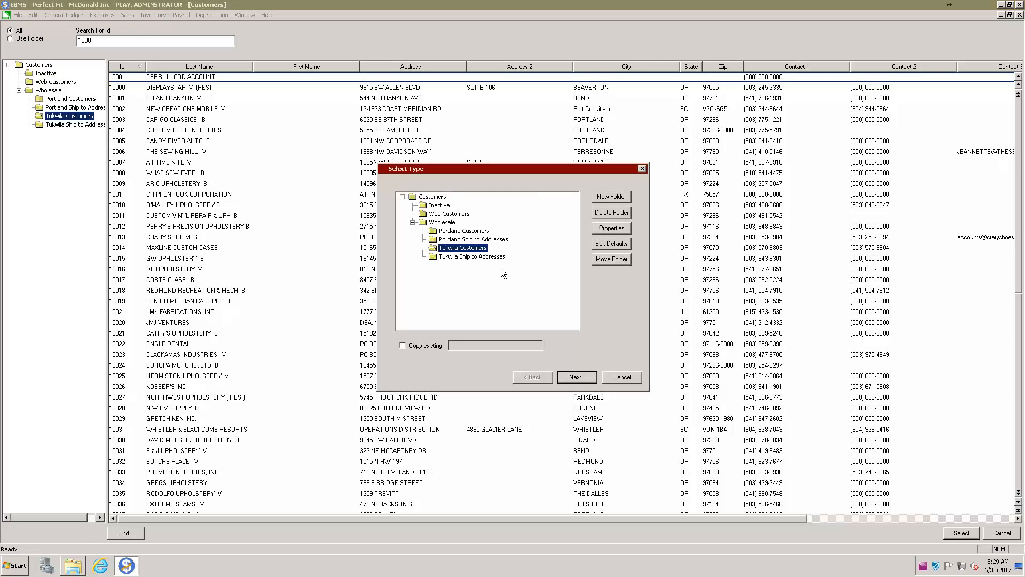
click(472, 232)
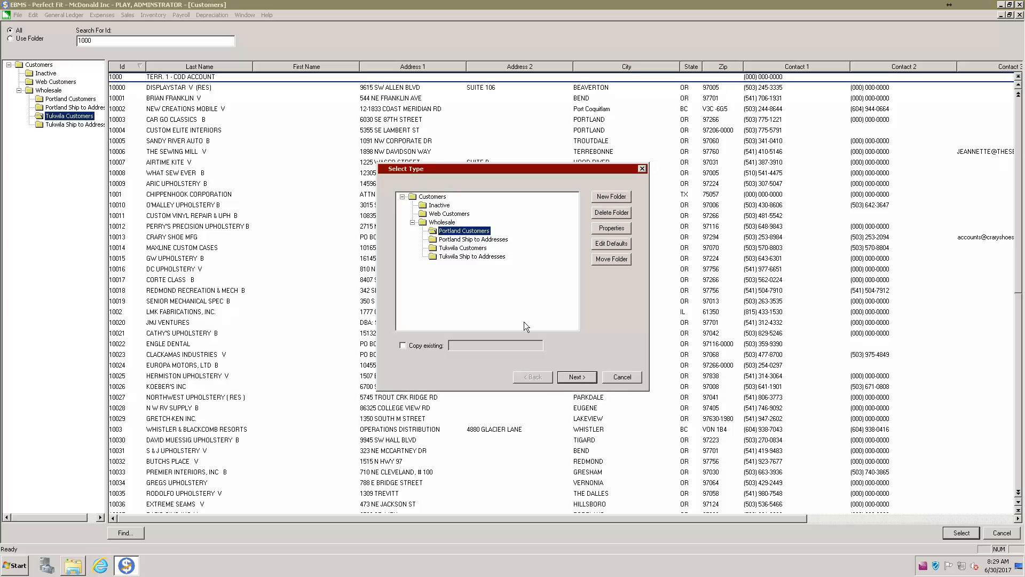
Enter the customer's name, street address and zip code so city and state auto-fill
click(572, 377)
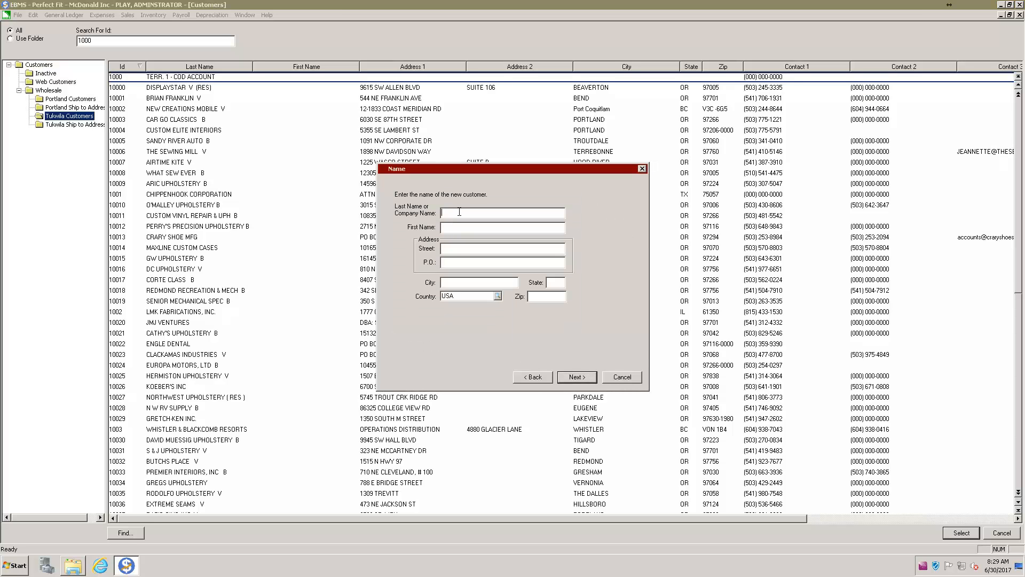
text(Ju)
key(Tab)
key(Tab)
key(Tab)
text(43804)
Enter the customer's phone number and set the third contact line's type to Sales Rep
click(580, 378)
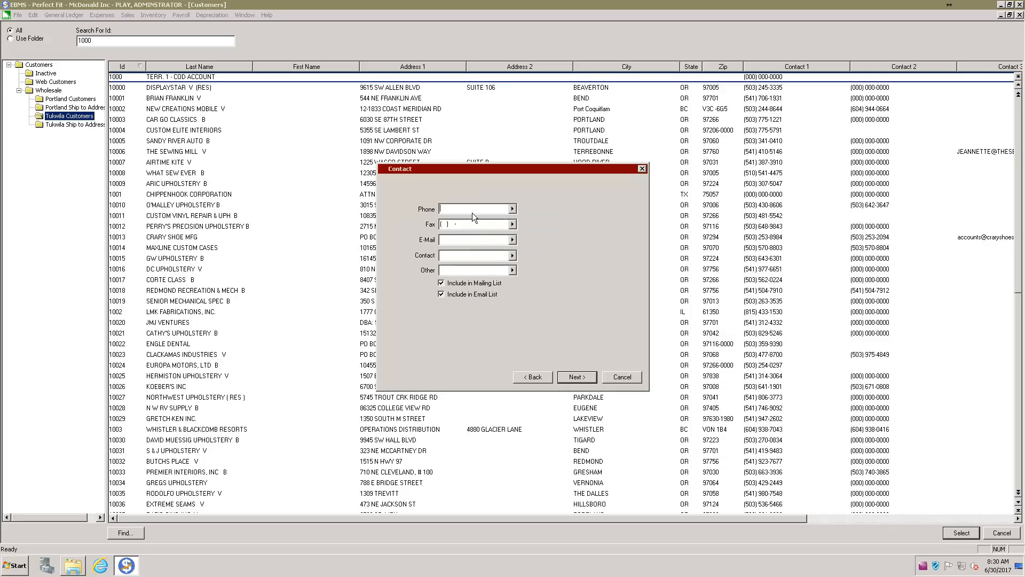
text(5555555555)
key(Tab)
drag(483, 208, 440, 208)
click(499, 243)
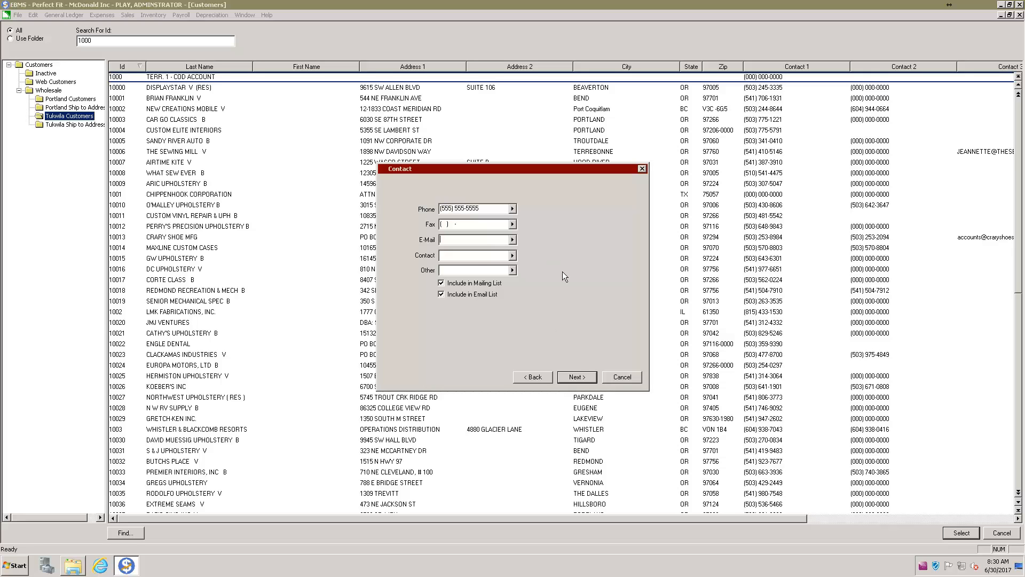
click(512, 241)
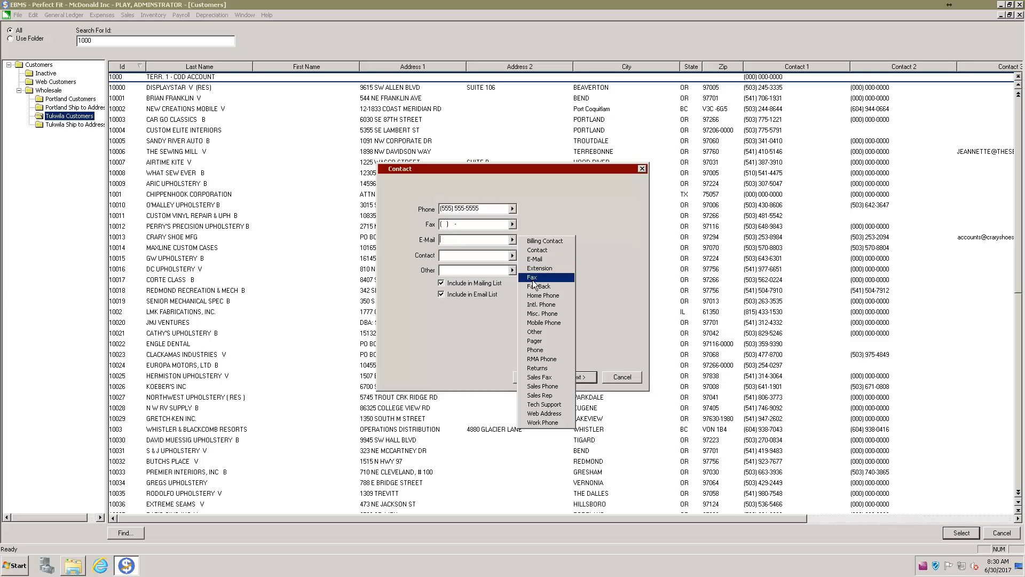
click(540, 305)
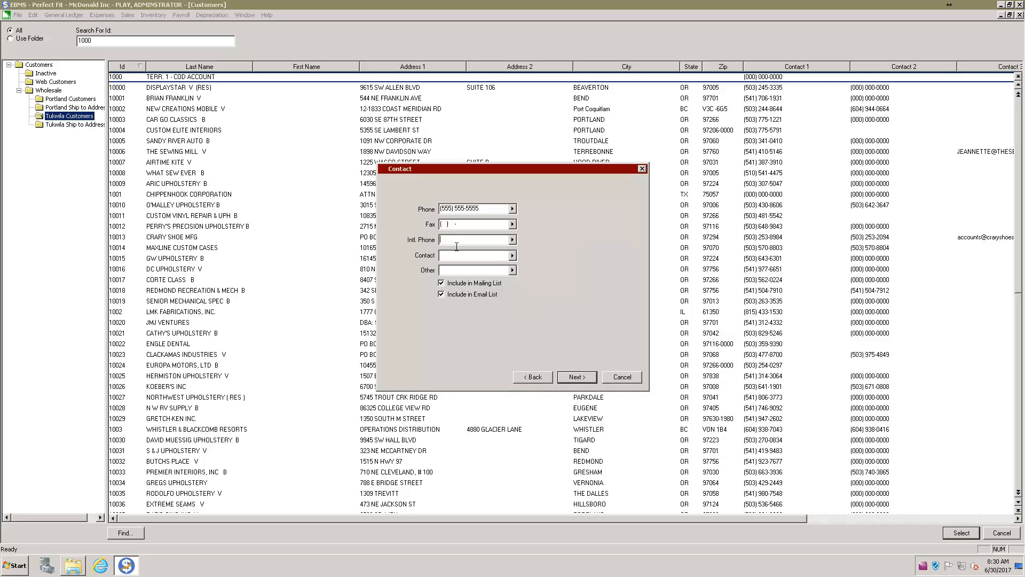
click(512, 240)
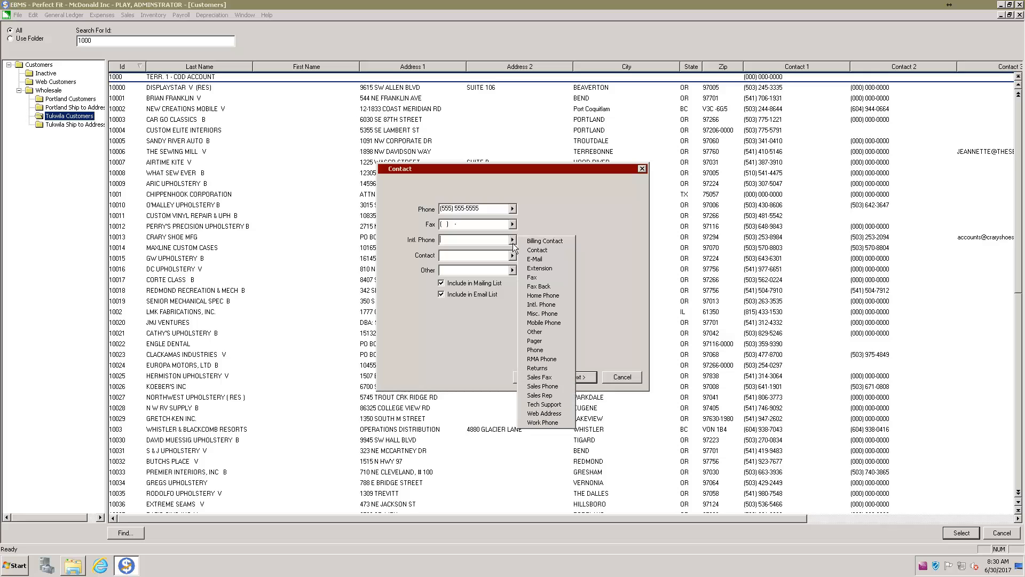
click(541, 396)
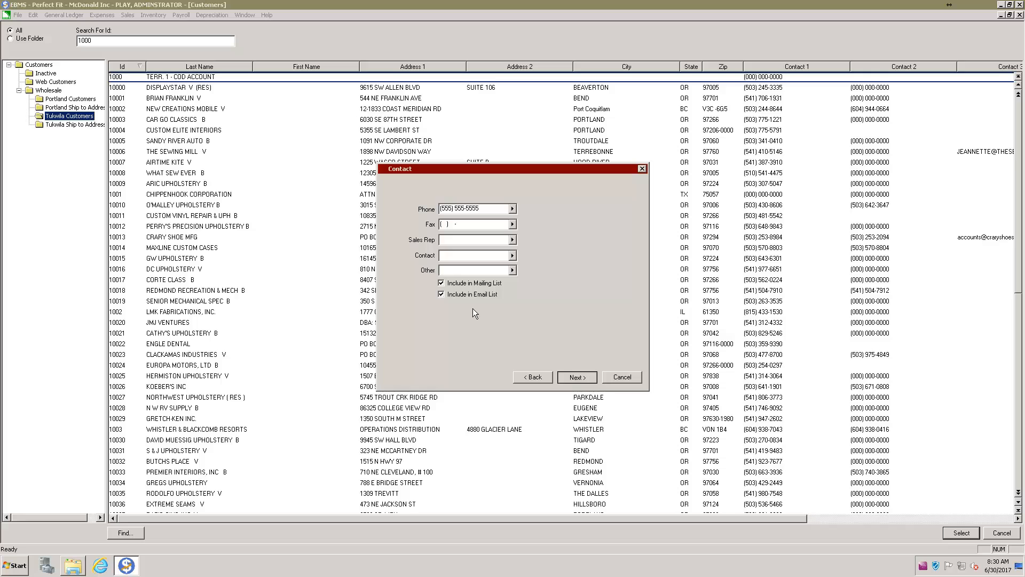
Set a $5,000.00 credit limit and a 2% paid in 10 days discount
click(577, 376)
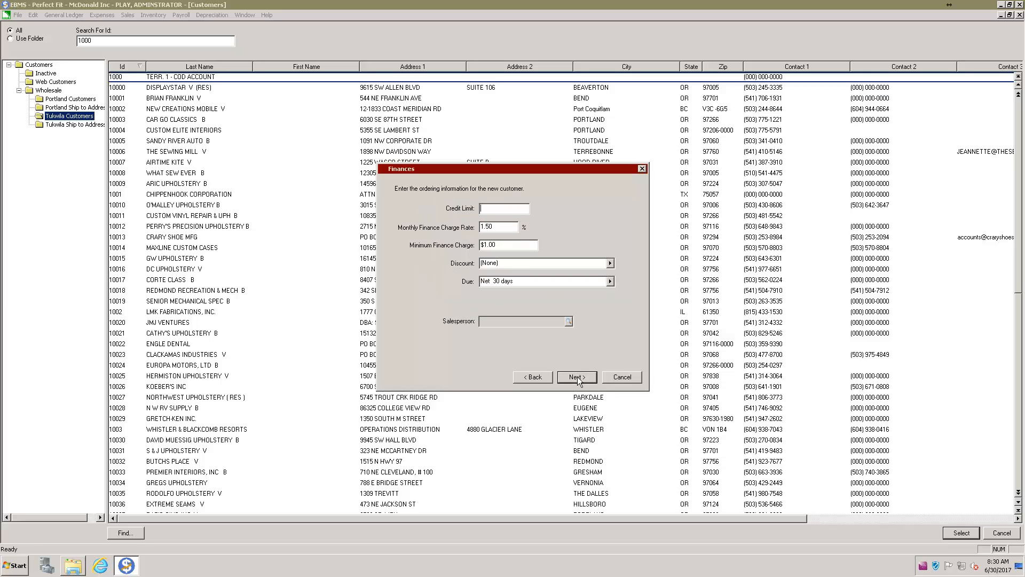
text(5000)
key(Tab)
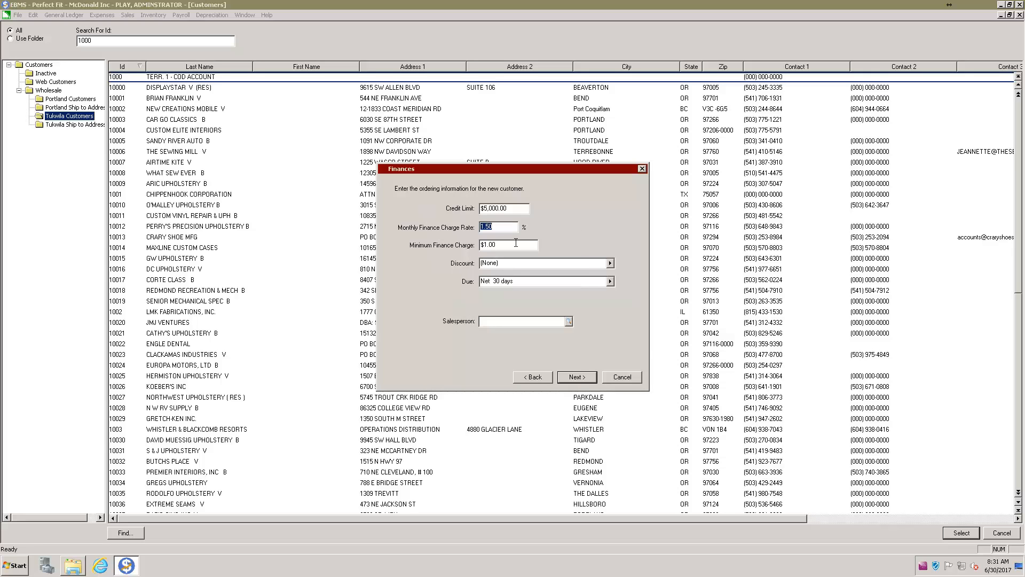
click(611, 264)
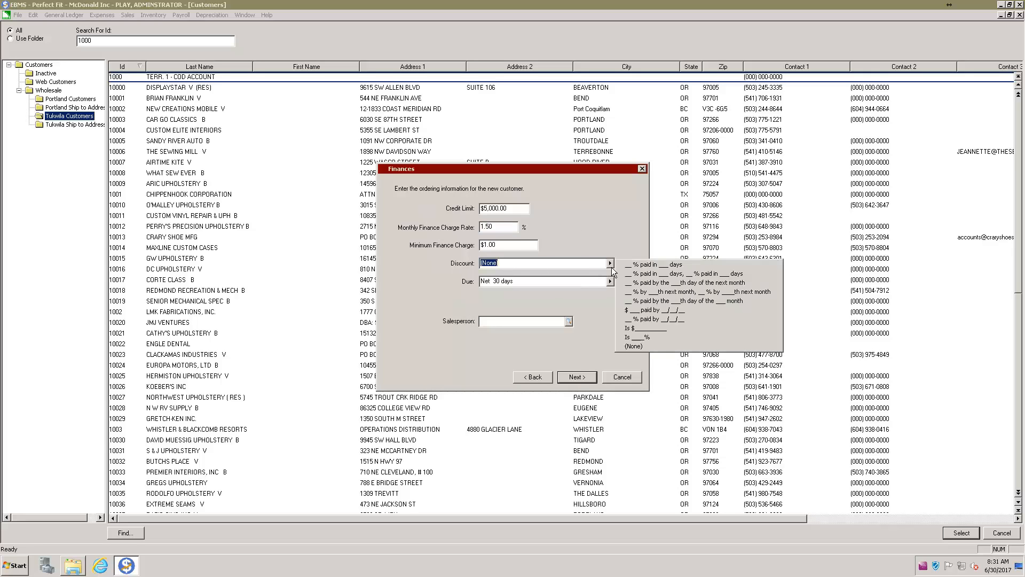
click(658, 265)
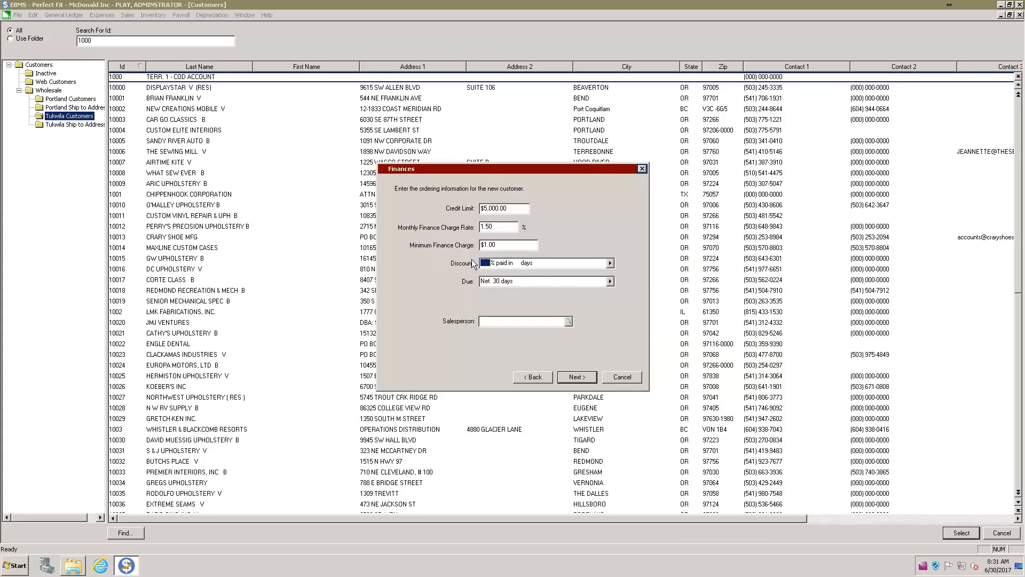
text(2)
text(10)
click(482, 264)
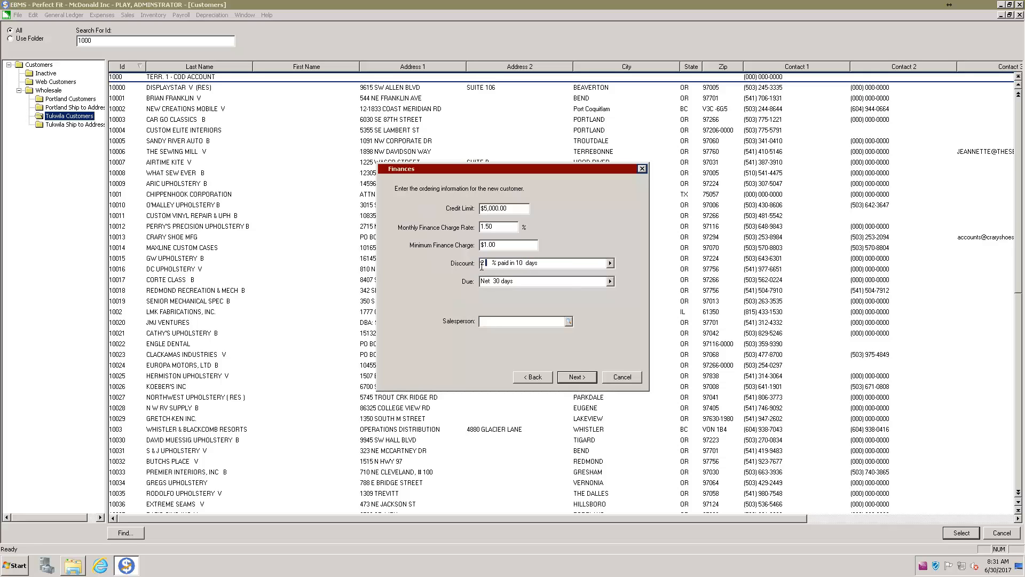
double_click(519, 262)
Assign a salesperson to the account from the lookup list
click(568, 321)
click(382, 271)
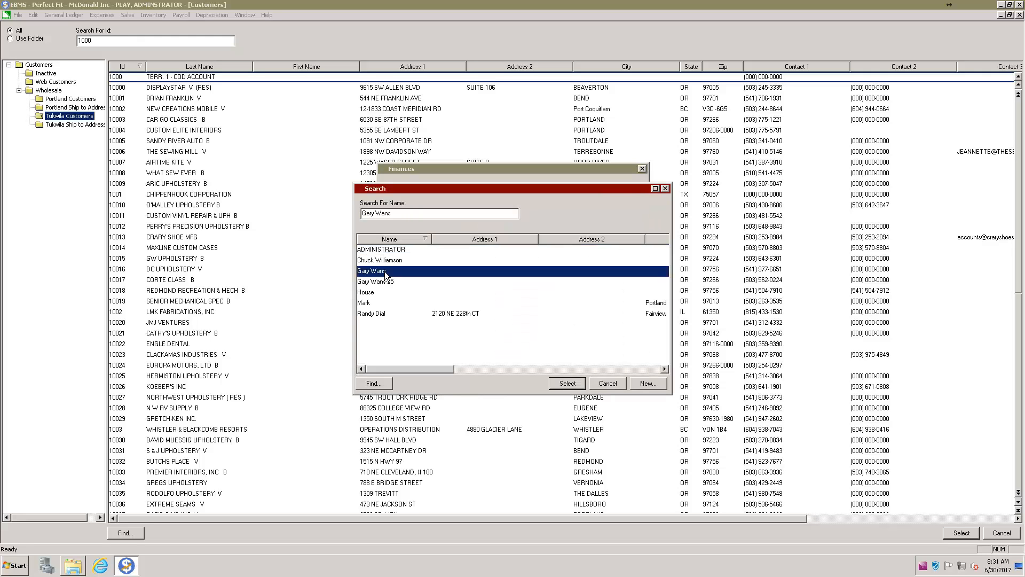
key(Return)
click(570, 377)
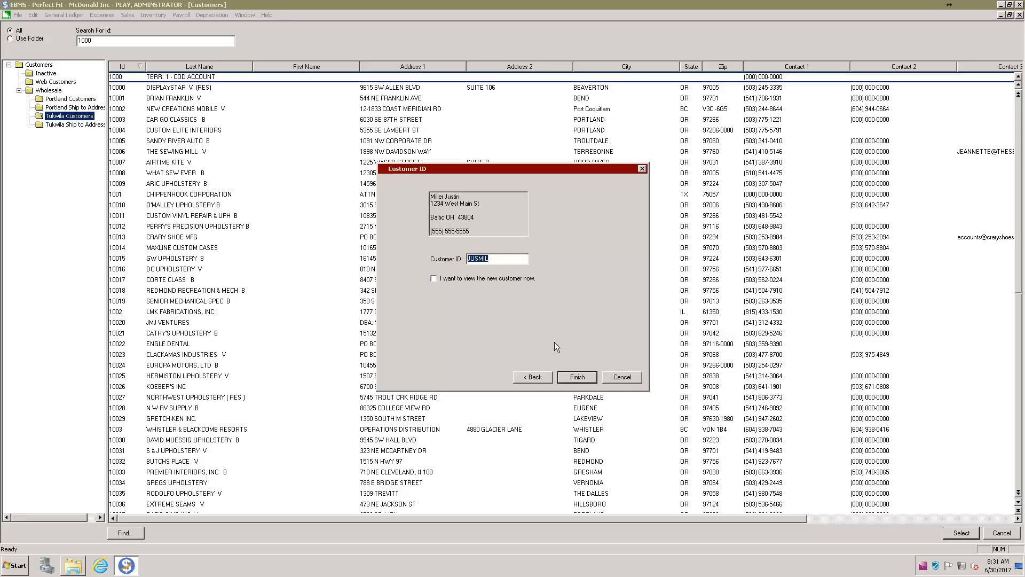
Accept the suggested Customer ID and finish creating the customer
click(576, 378)
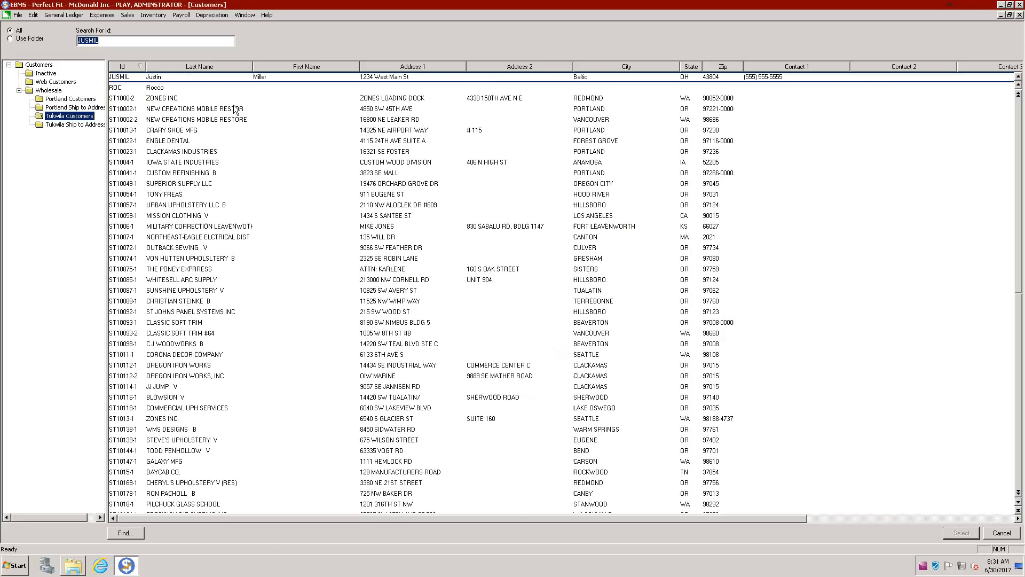
Open the new customer's record and swap the first and last names into the correct fields
click(277, 77)
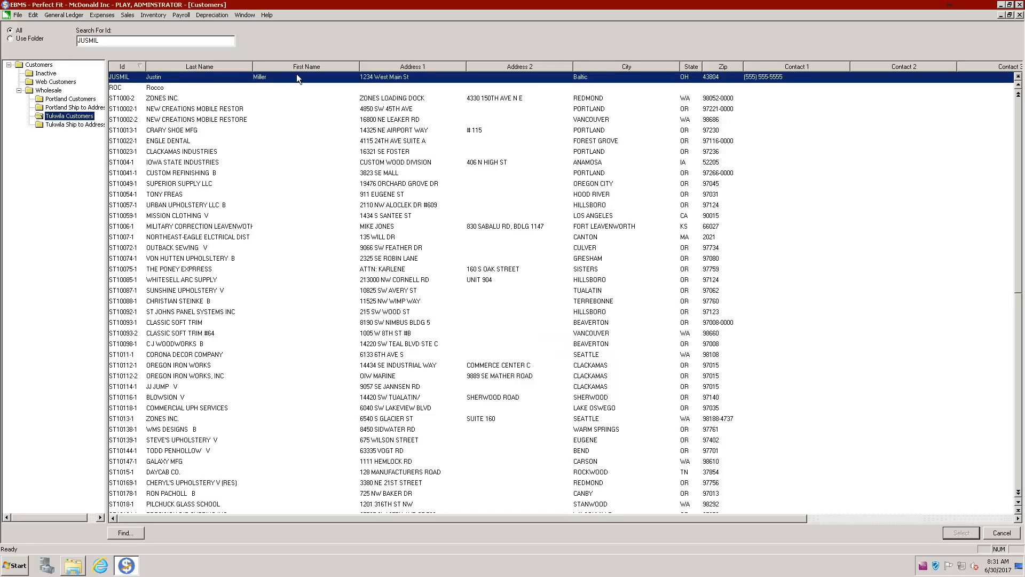
double_click(296, 76)
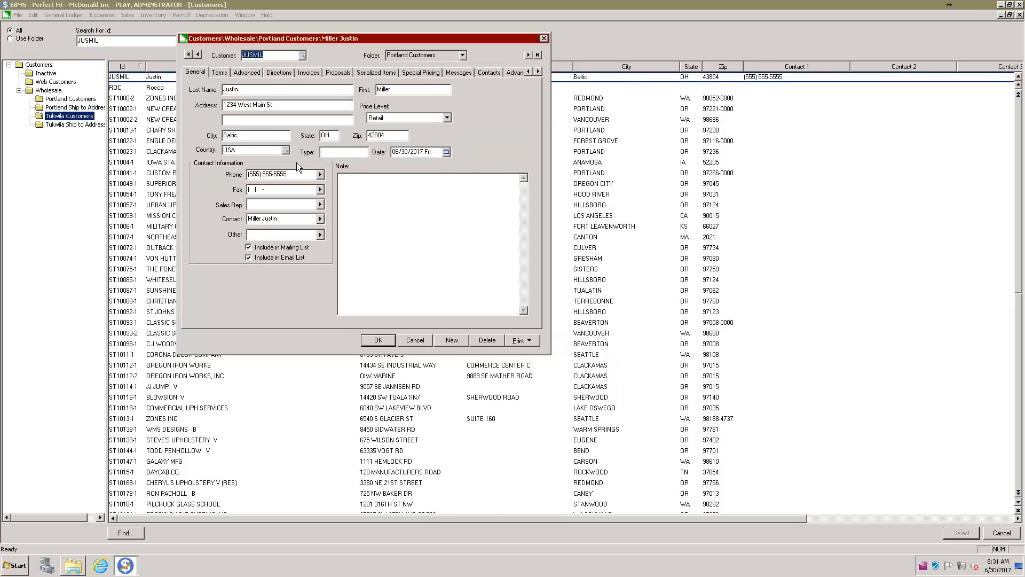
click(247, 88)
key(Tab)
key(Tab)
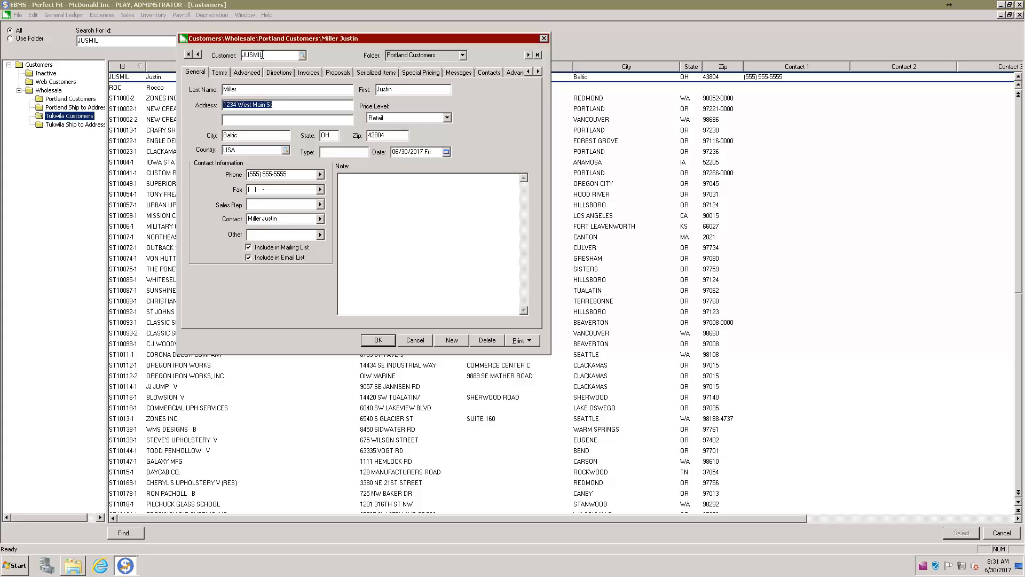
click(264, 52)
double_click(263, 52)
Change the customer ID to a last-name-first code and update it across all files
right_click(254, 56)
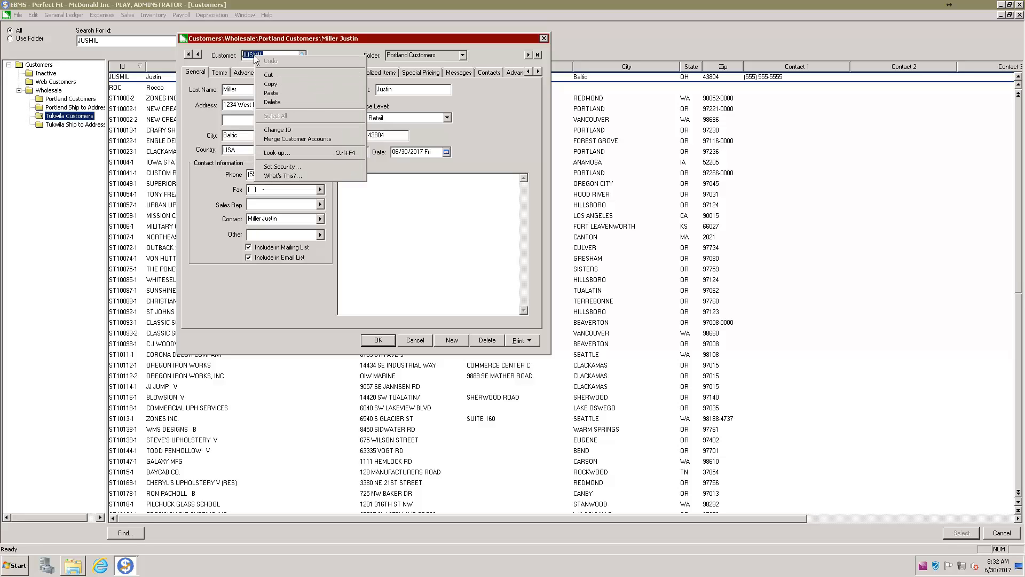
click(284, 130)
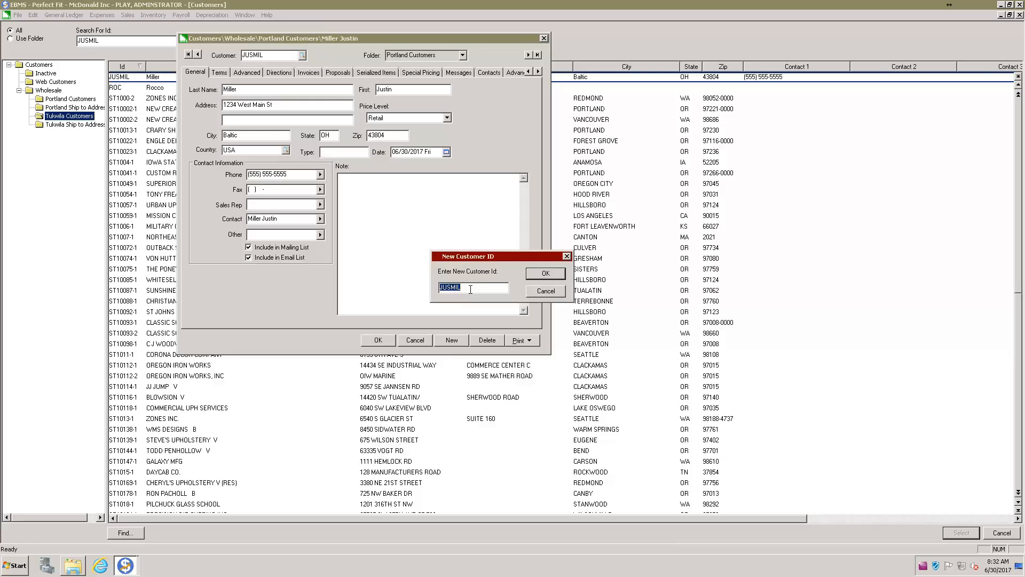
text(MILJUS)
click(544, 274)
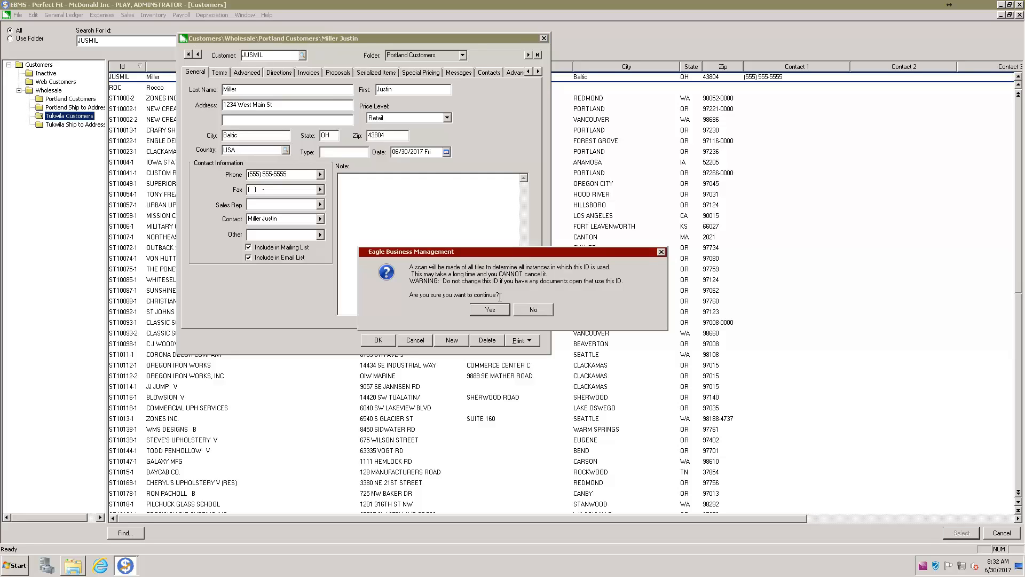
click(490, 310)
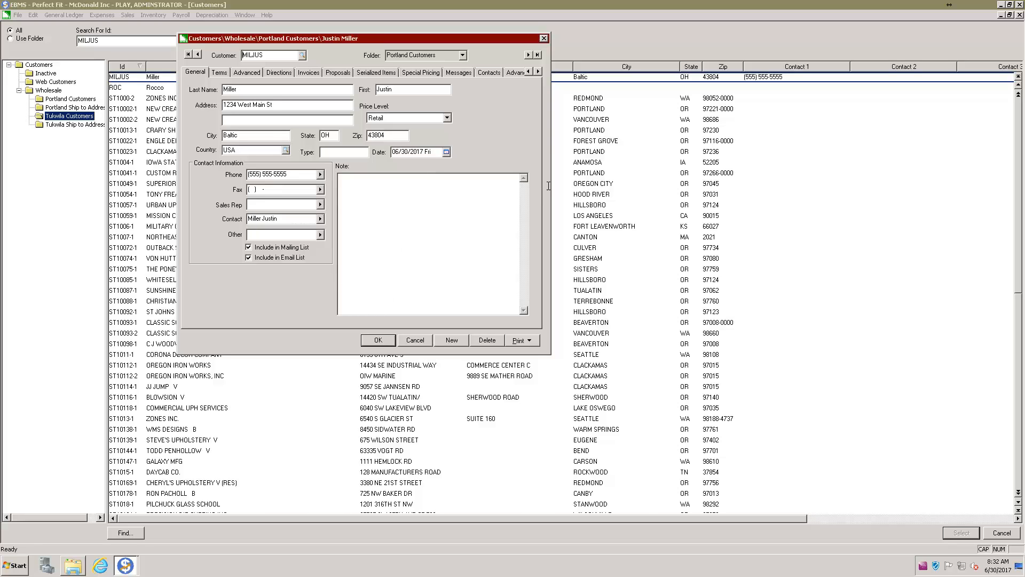
Widen and reposition the customer window on its Terms tab, then begin the ship-to ID lookup
drag(550, 178, 753, 185)
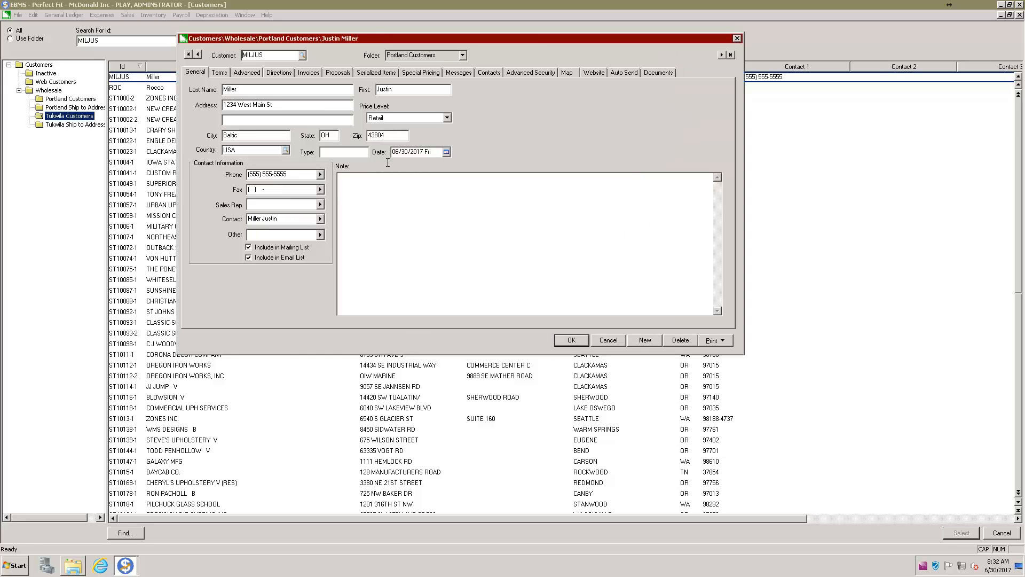
click(219, 73)
drag(361, 41, 377, 98)
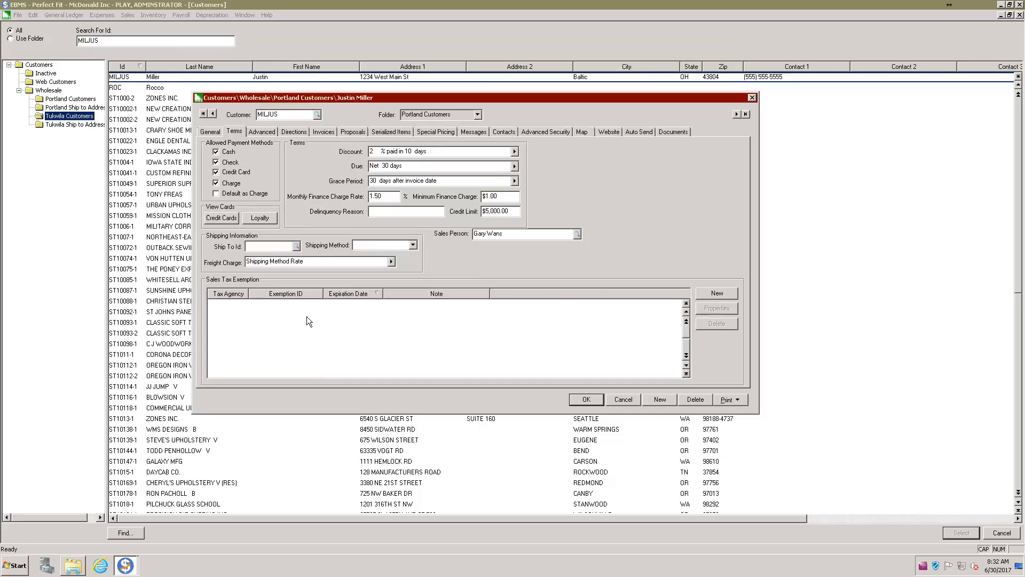
click(262, 244)
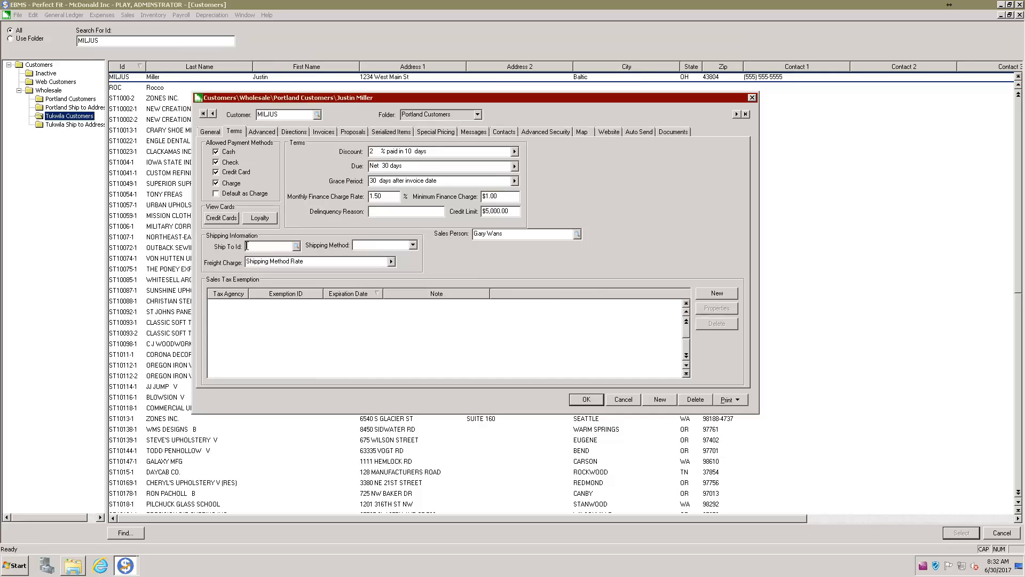
click(296, 246)
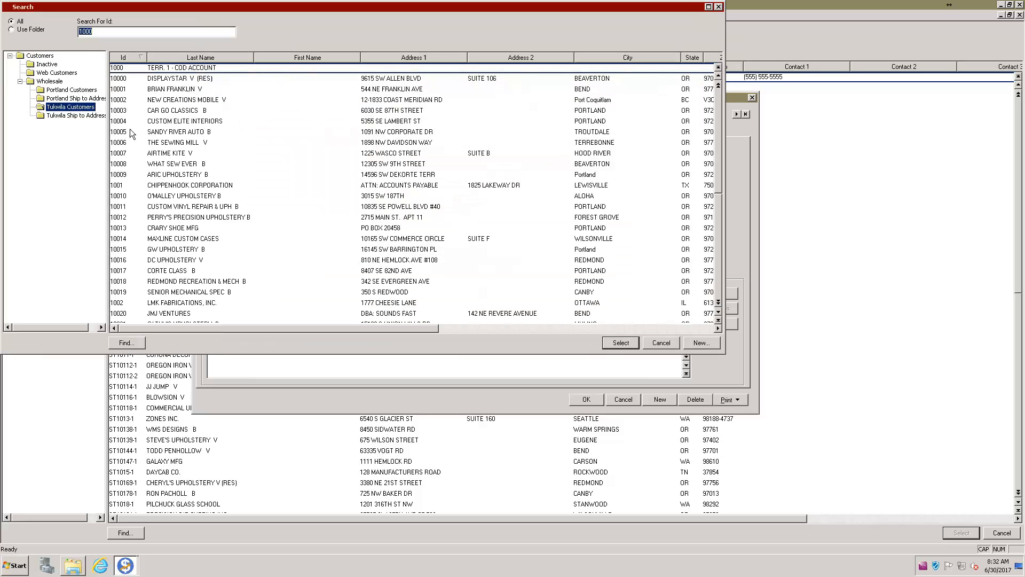
click(80, 99)
click(81, 115)
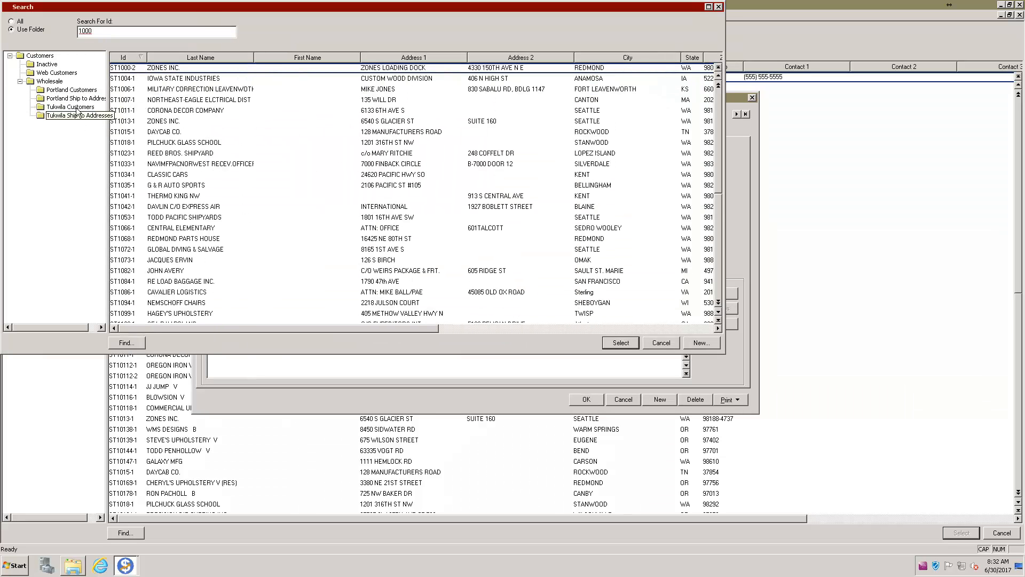
click(81, 99)
click(173, 111)
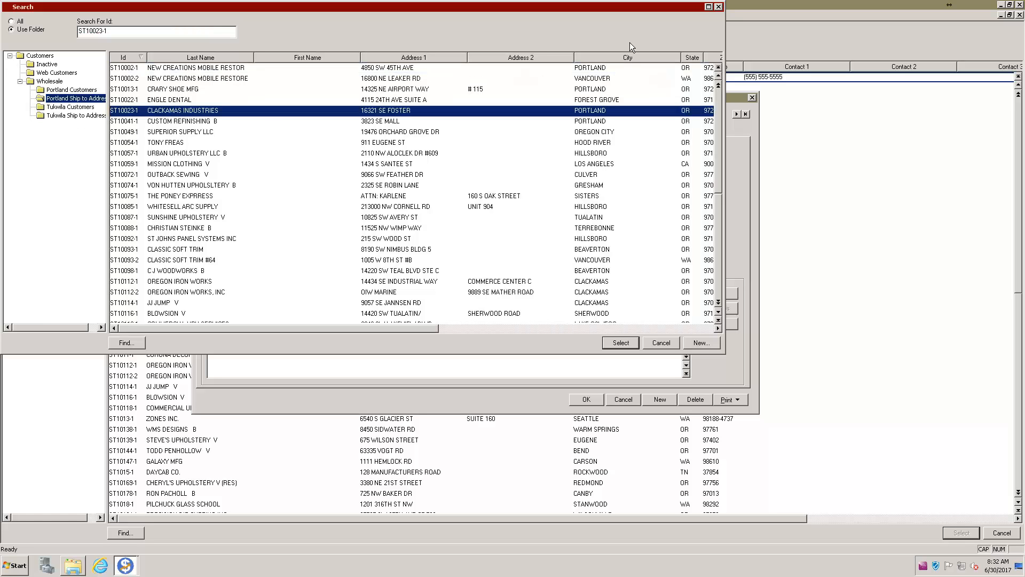
click(719, 7)
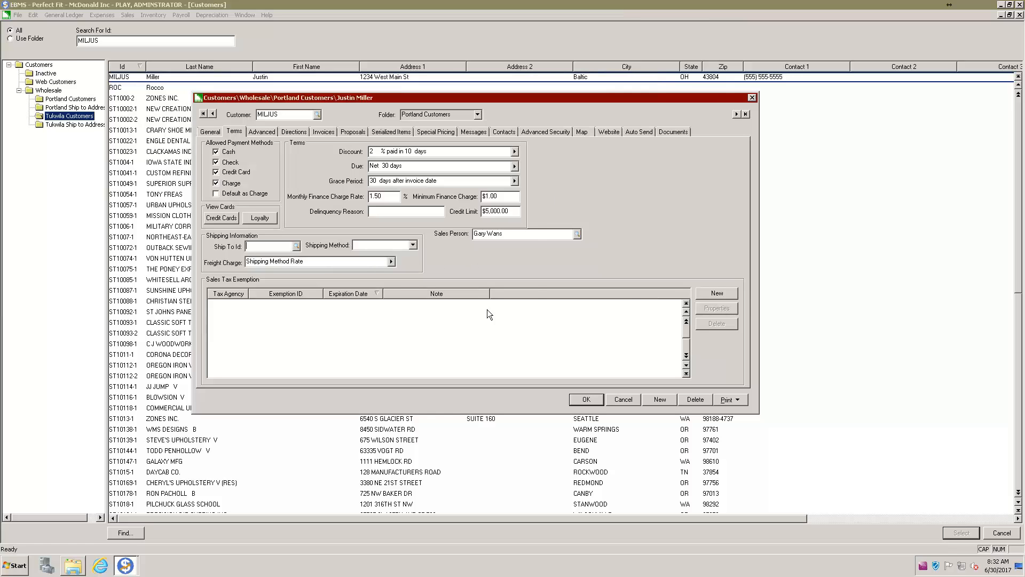
Add a sales tax exemption for agency 4050 with its exemption ID, expiring 04/26/2018
click(706, 293)
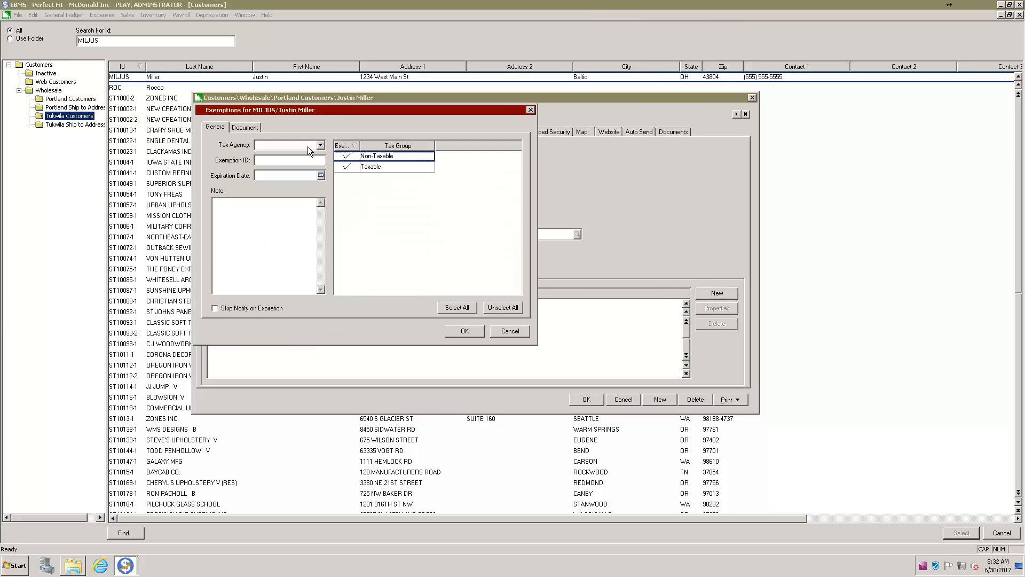
drag(407, 117, 462, 139)
click(374, 167)
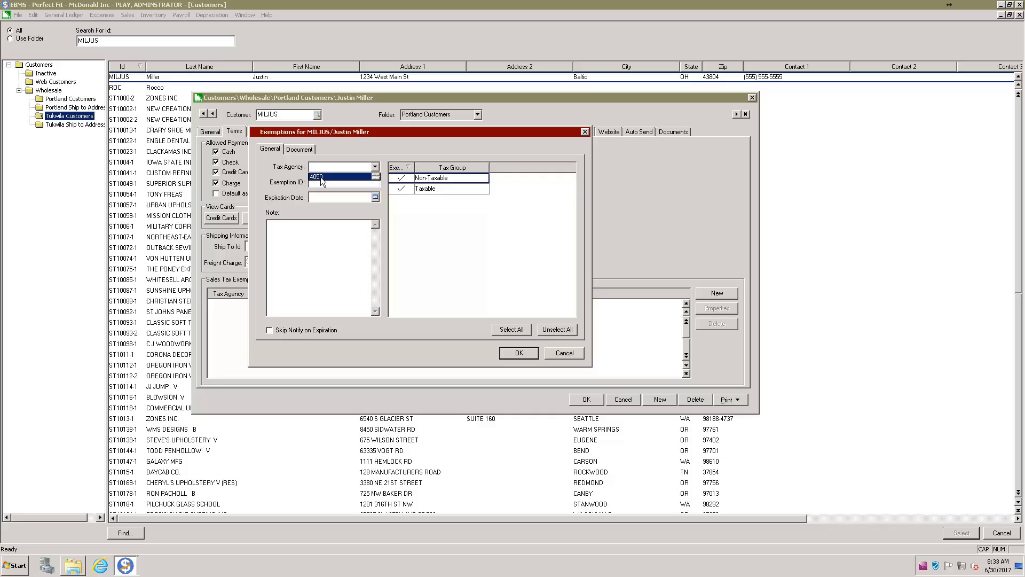
click(322, 177)
click(361, 185)
key(Tab)
double_click(415, 168)
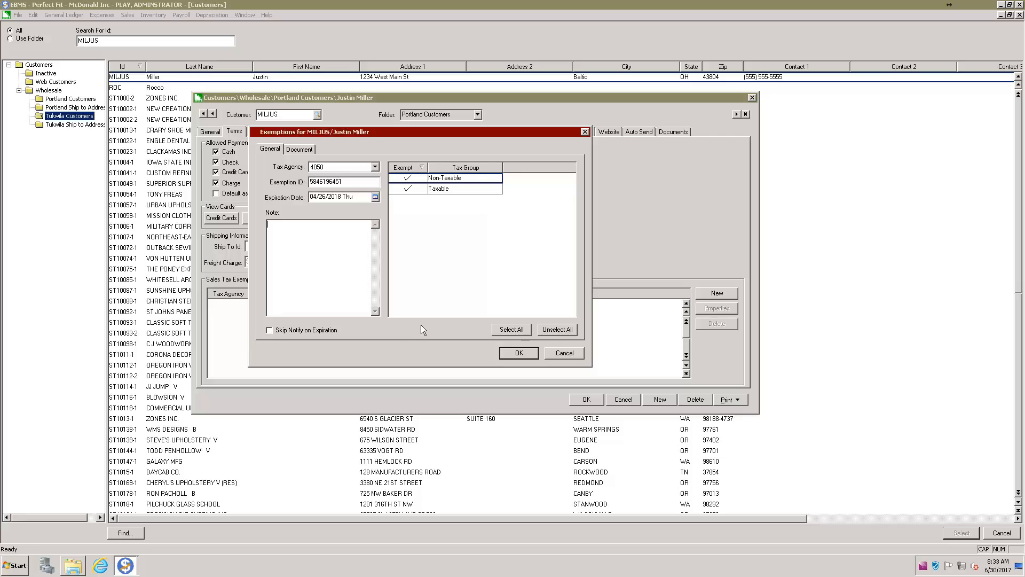
click(517, 353)
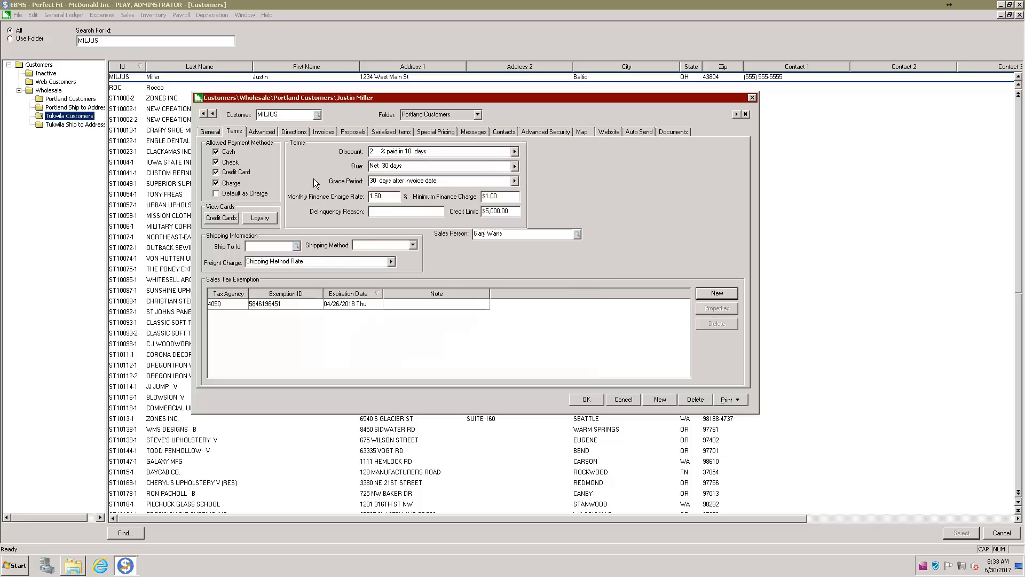
On the Messages tab, set the message to appear Upon New Invoice as a Warning Message
click(477, 132)
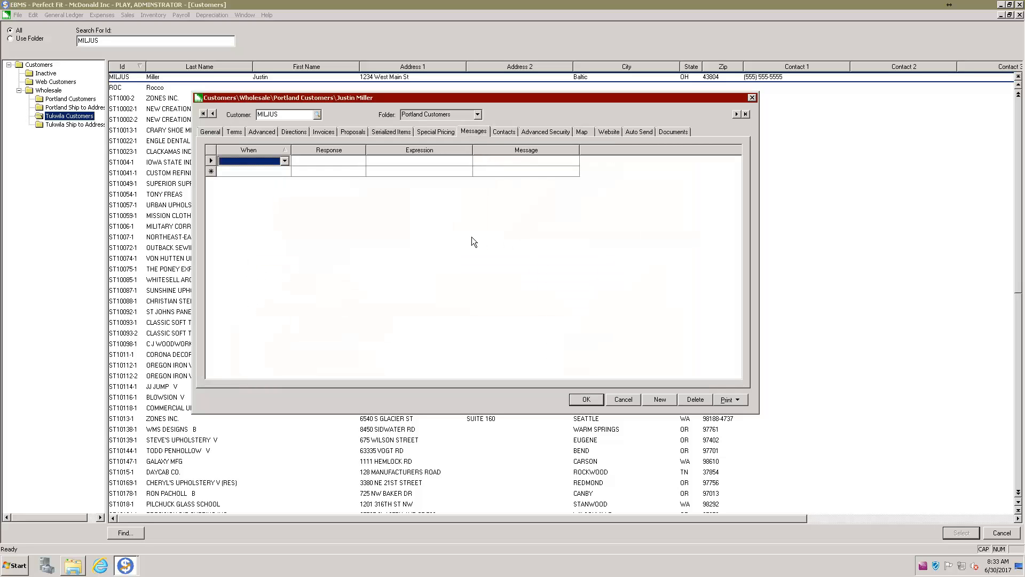
click(285, 162)
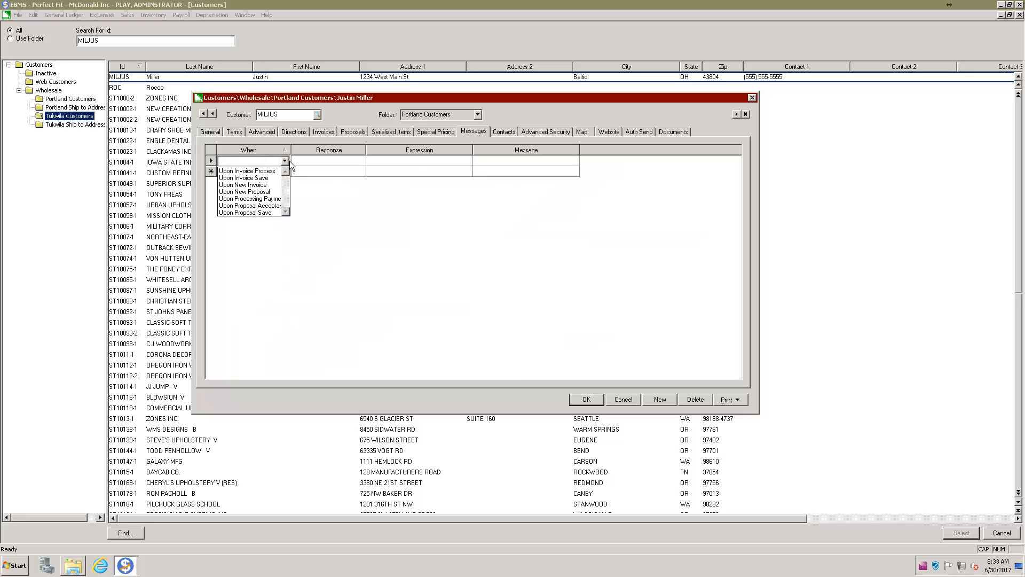
click(249, 186)
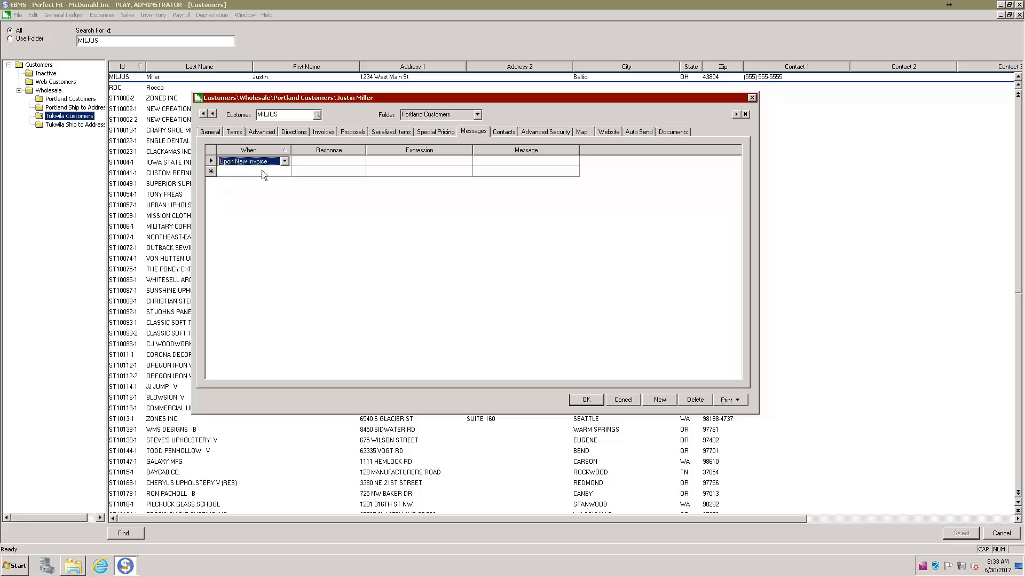
click(318, 162)
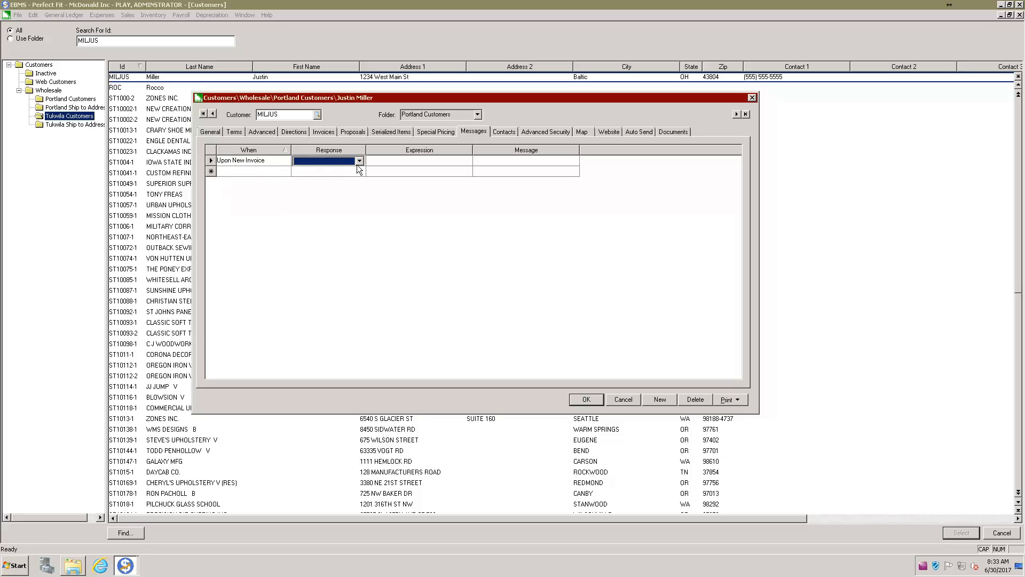
click(360, 161)
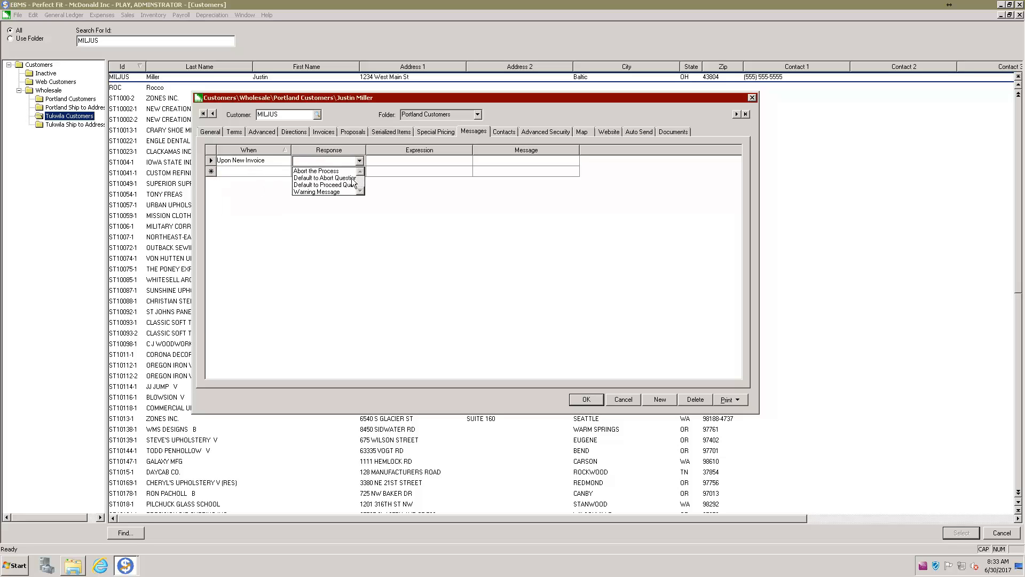
click(336, 192)
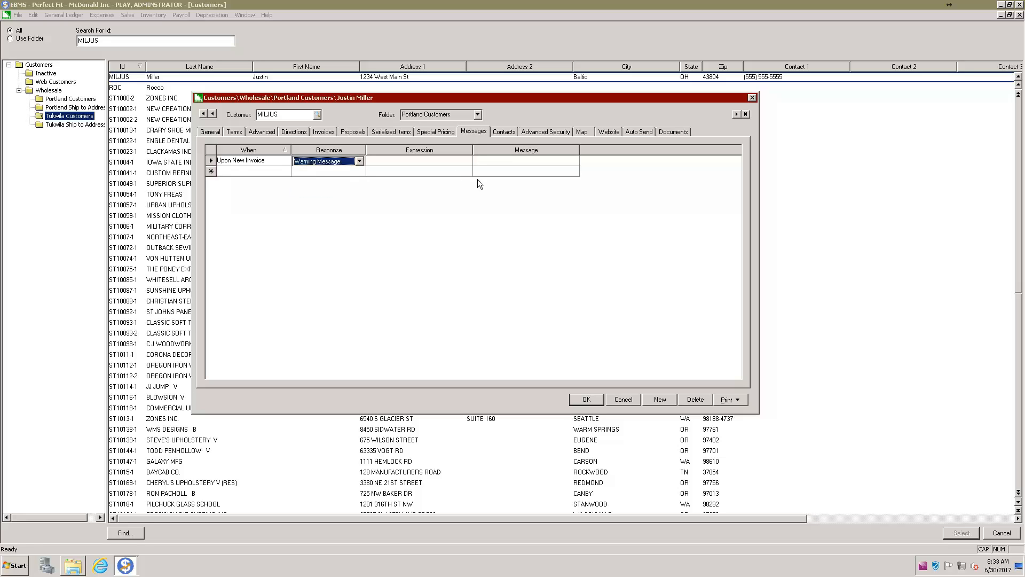
drag(475, 151, 503, 153)
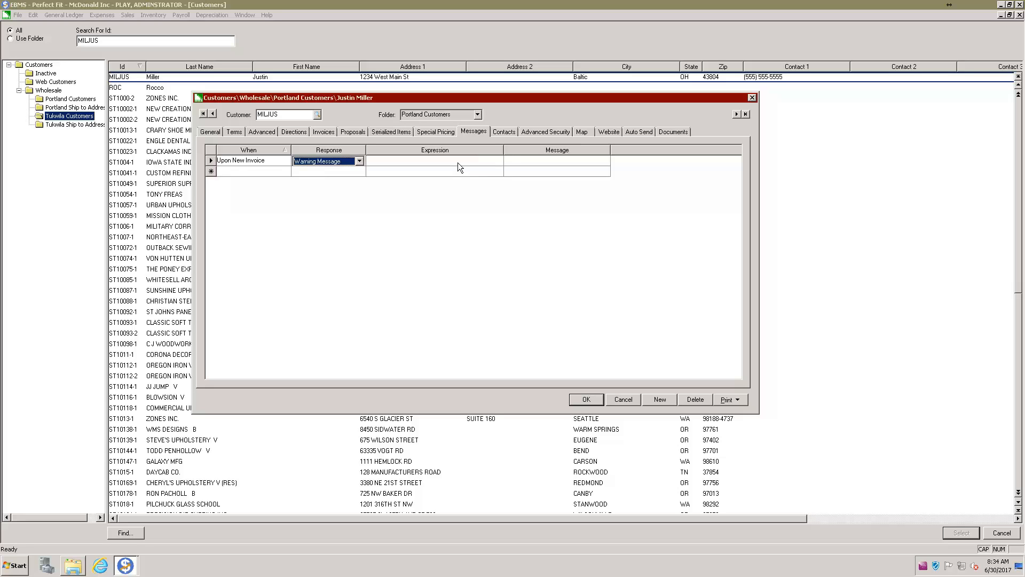
Enter the two-line message 'This is a customer in Ohio' / 'Shipping is delayed', then save
click(536, 163)
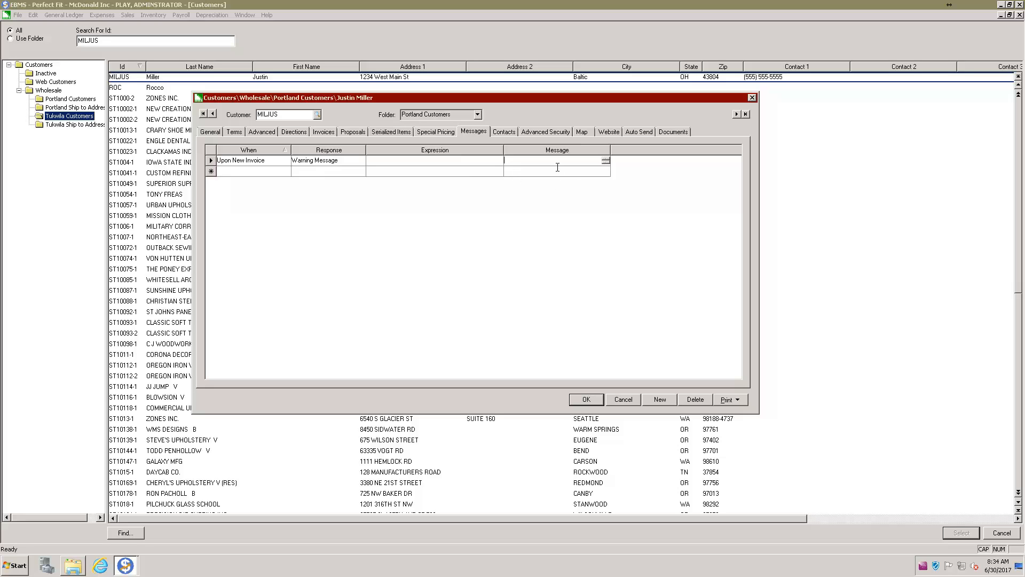
text(THIS)
key(BackSpace)
key(BackSpace)
key(BackSpace)
key(Caps_Lock)
text(his is a customer in Ohio)
key(Return)
text(Shipping)
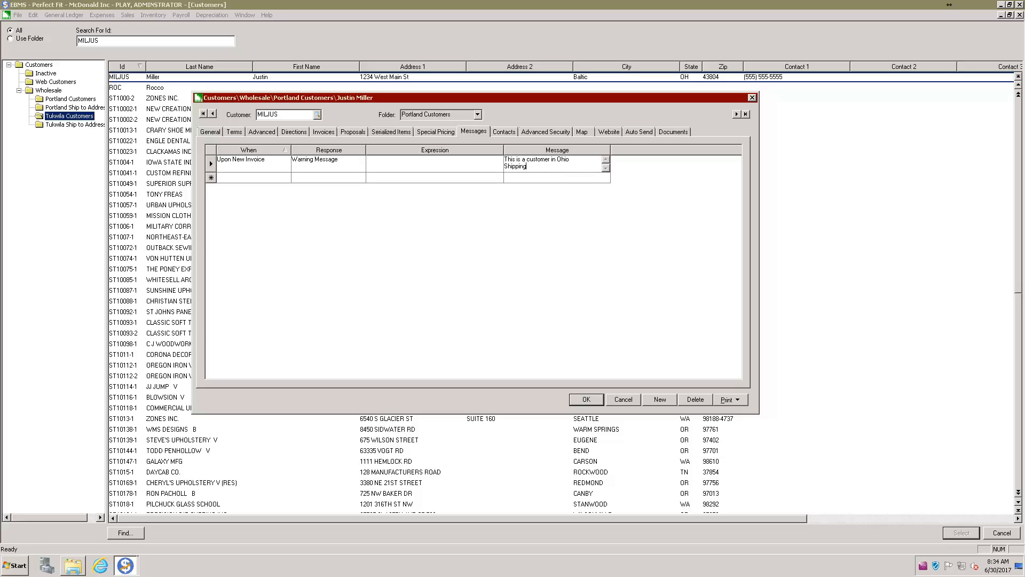
text( is delayed)
click(498, 223)
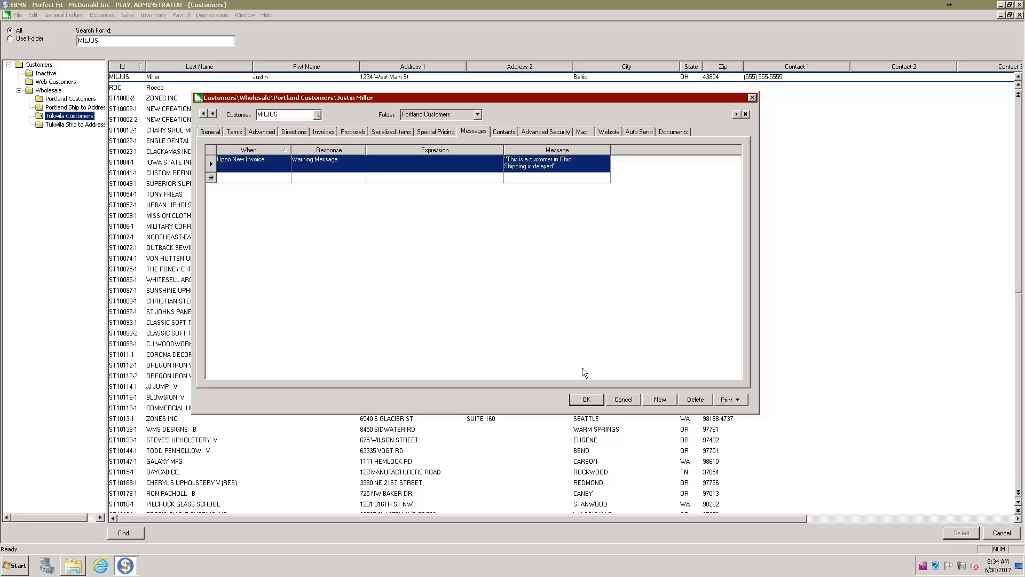
click(586, 400)
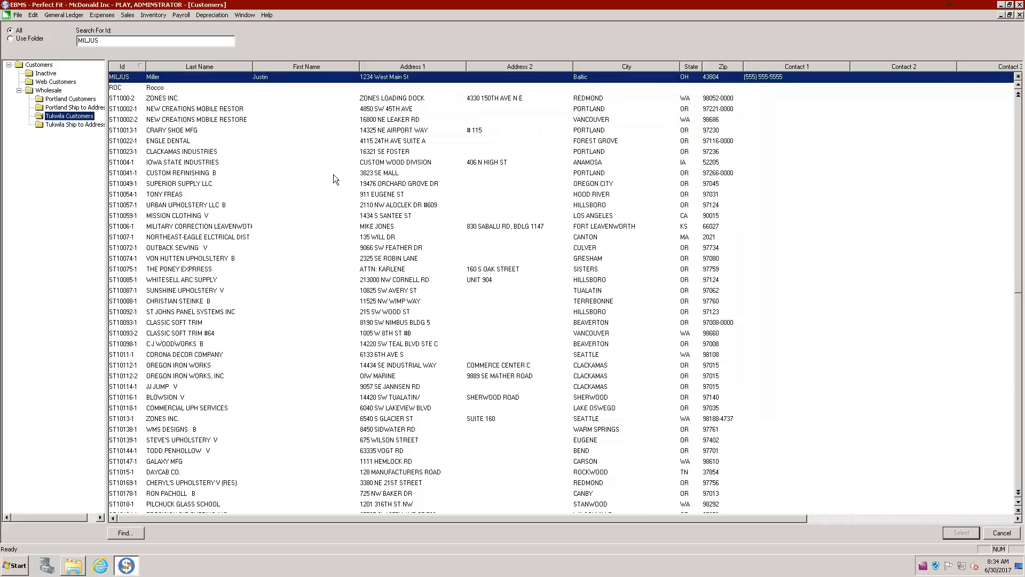
double_click(333, 174)
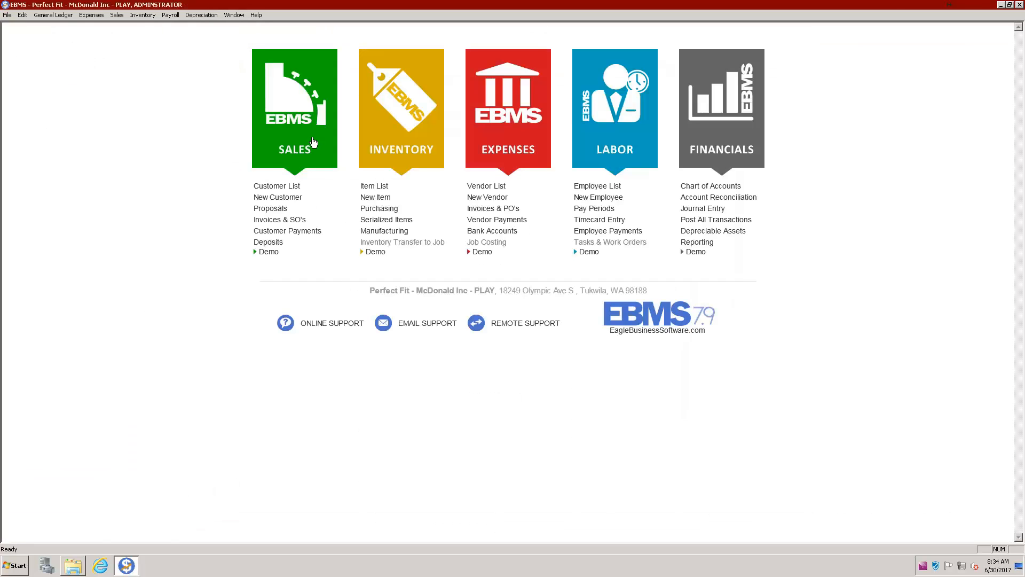
Start a new sales invoice, find the exempt customer by name, and dismiss the Ohio shipping warning
click(299, 142)
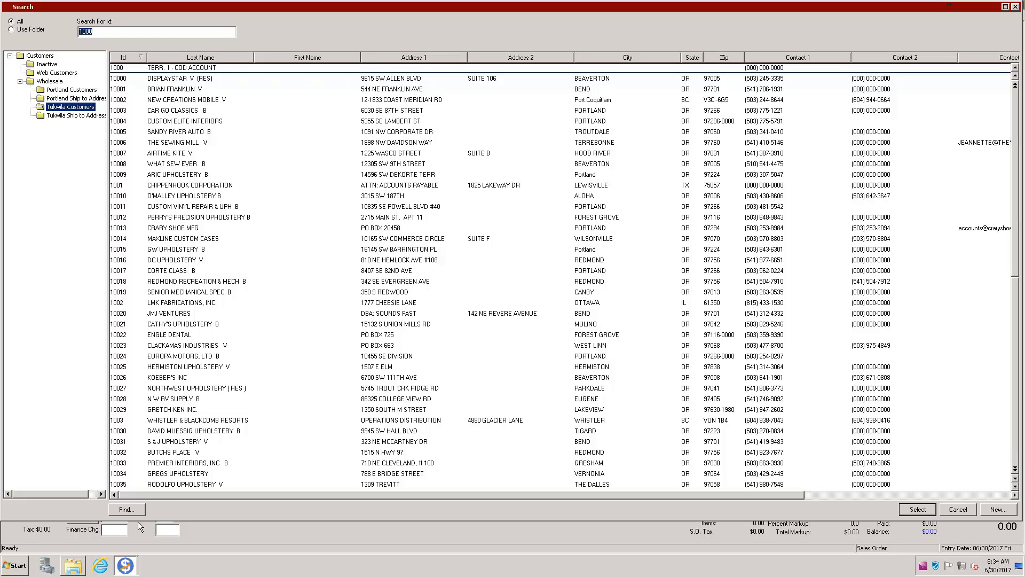
click(127, 510)
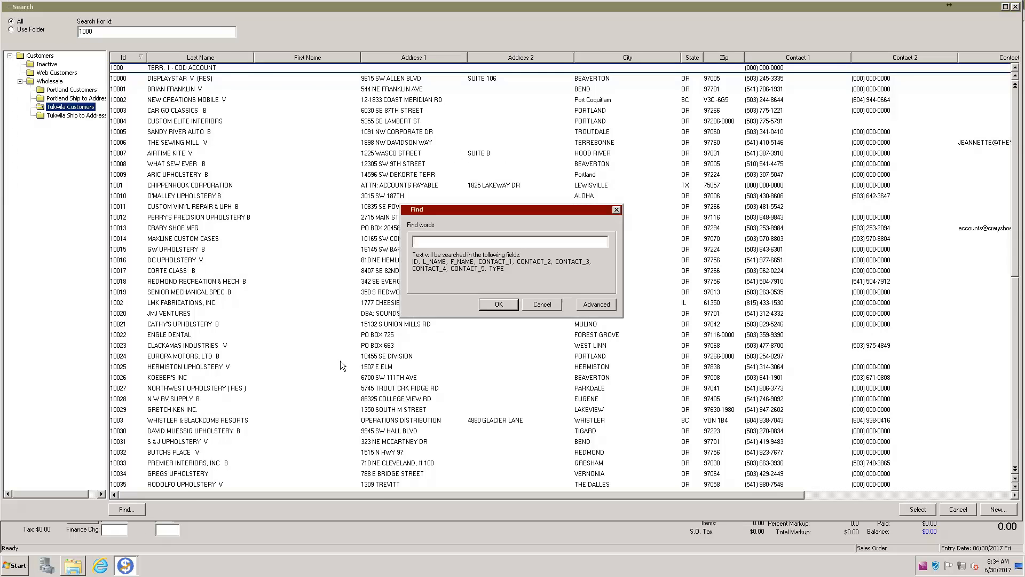
text(justin)
click(497, 304)
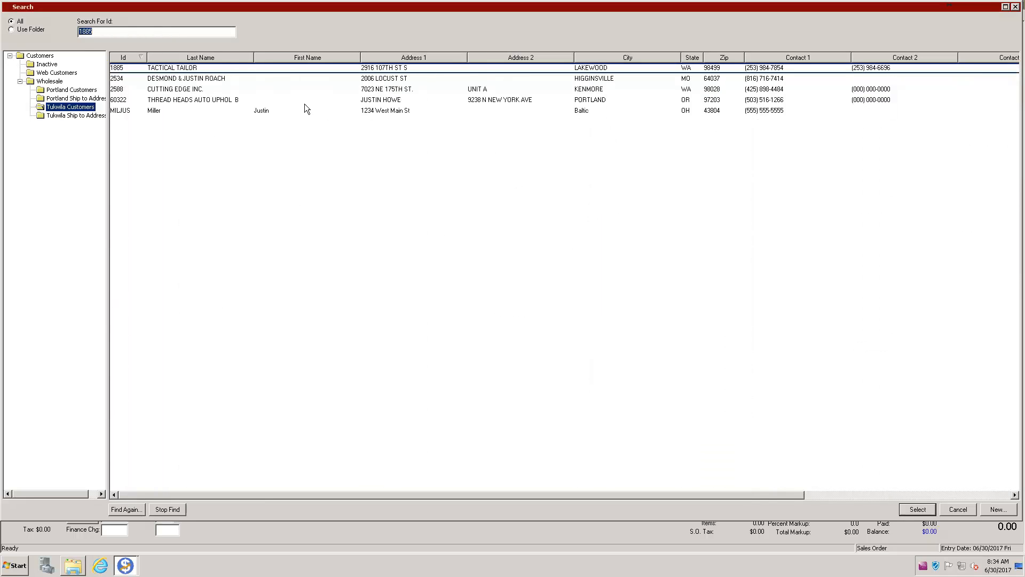
click(204, 112)
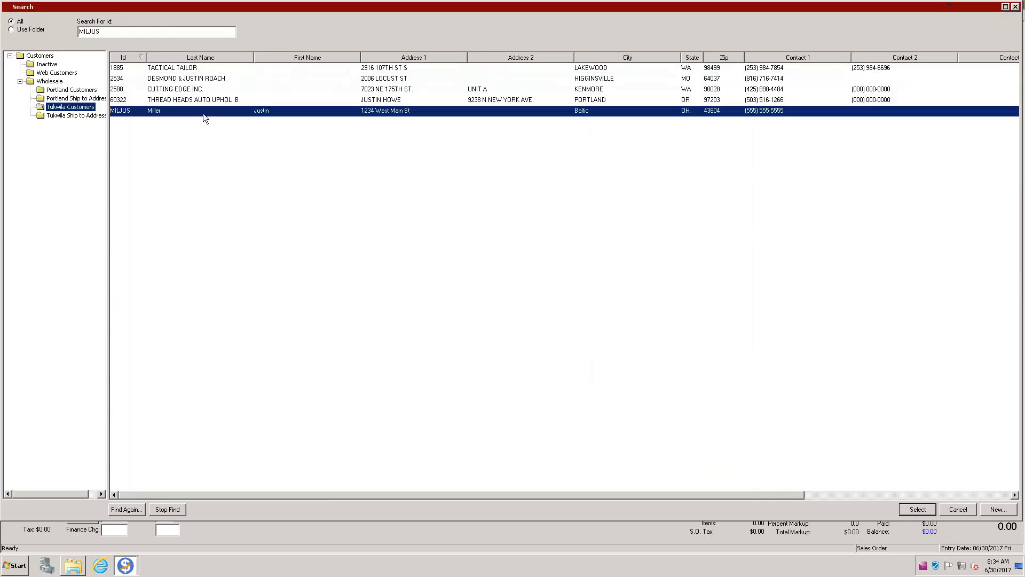
double_click(242, 113)
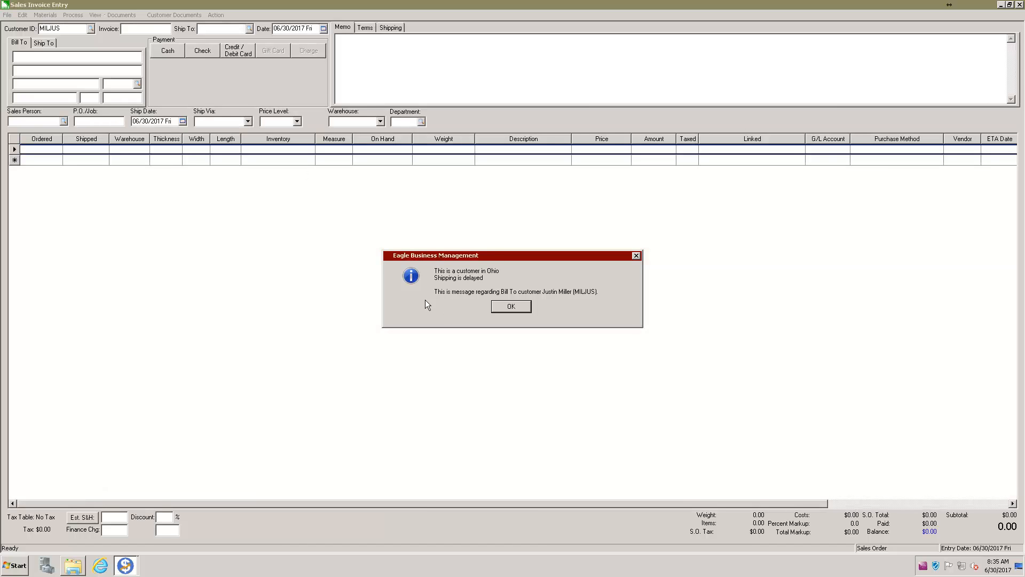
click(507, 307)
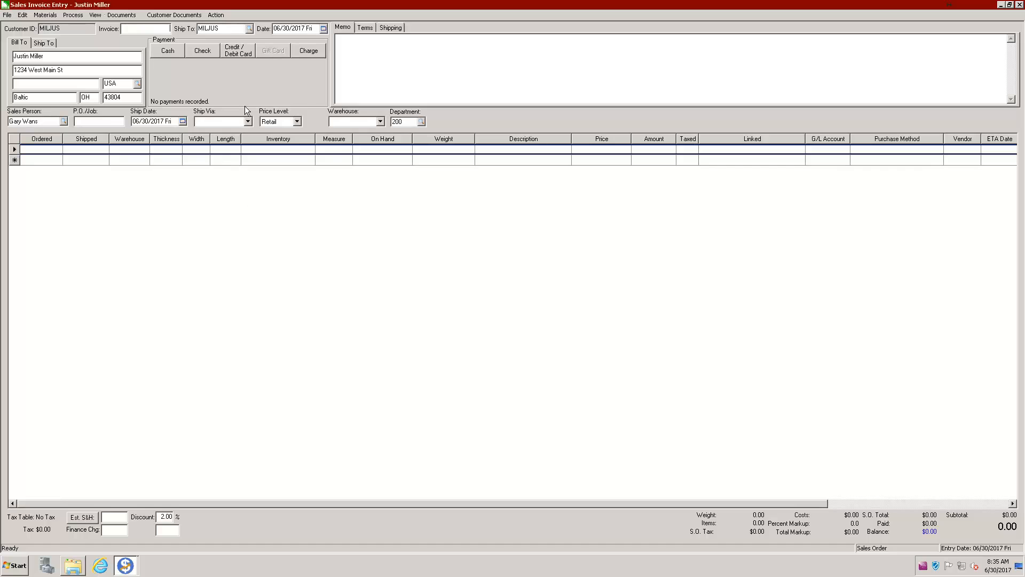
From the invoice, open View > Customer Account and change the message timing to Upon Invoice Save
click(94, 15)
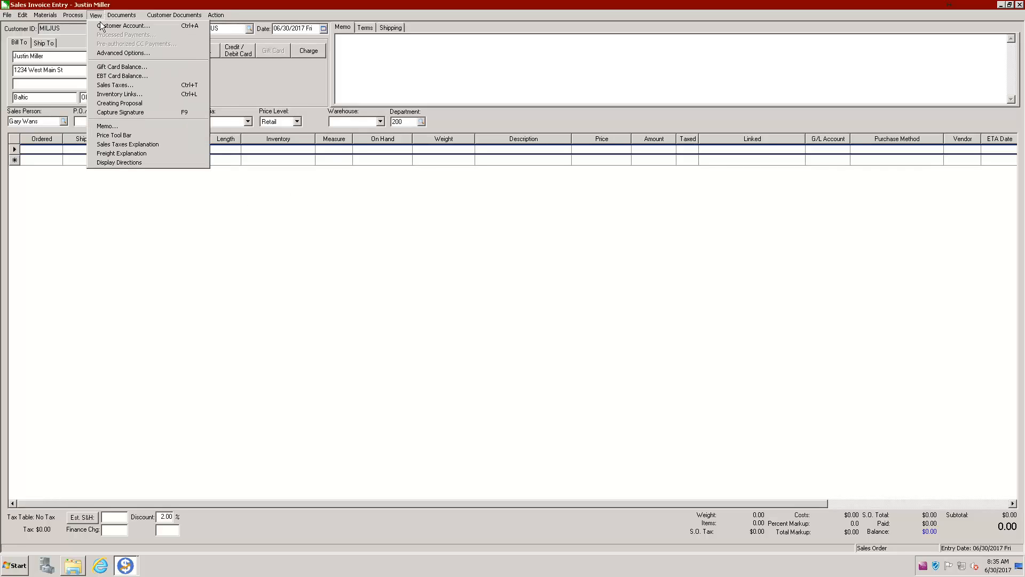
click(105, 27)
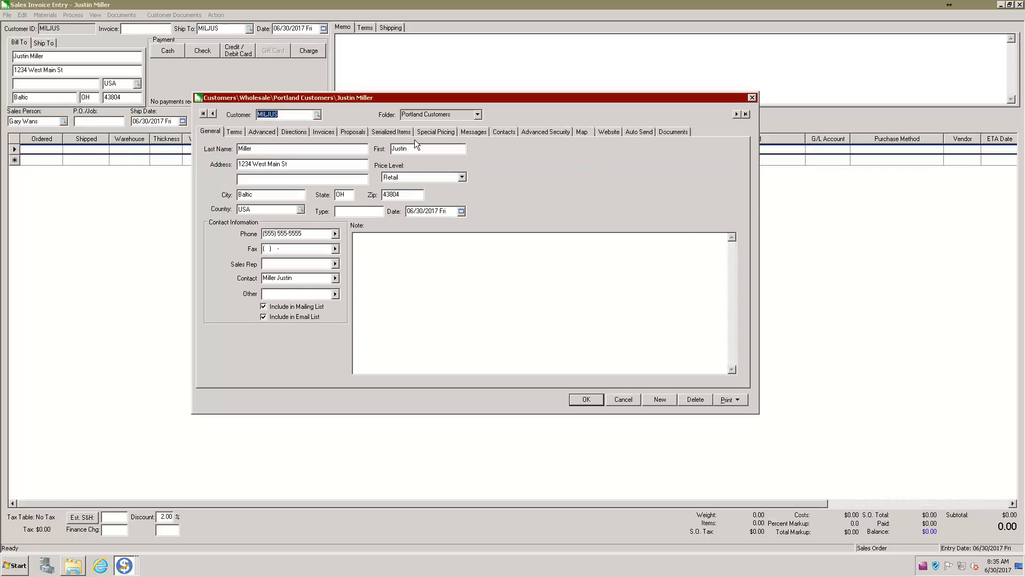
click(474, 132)
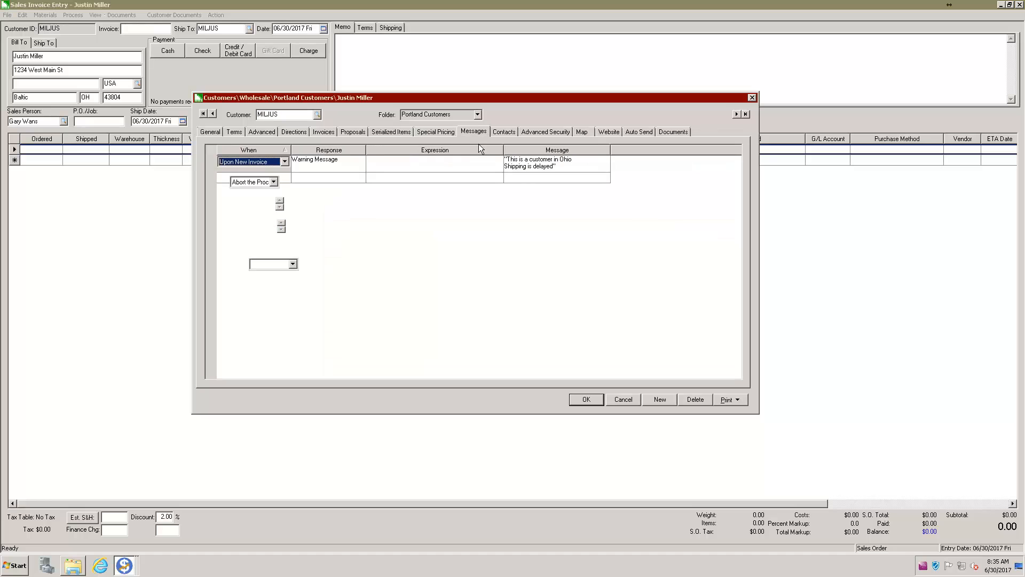
click(285, 162)
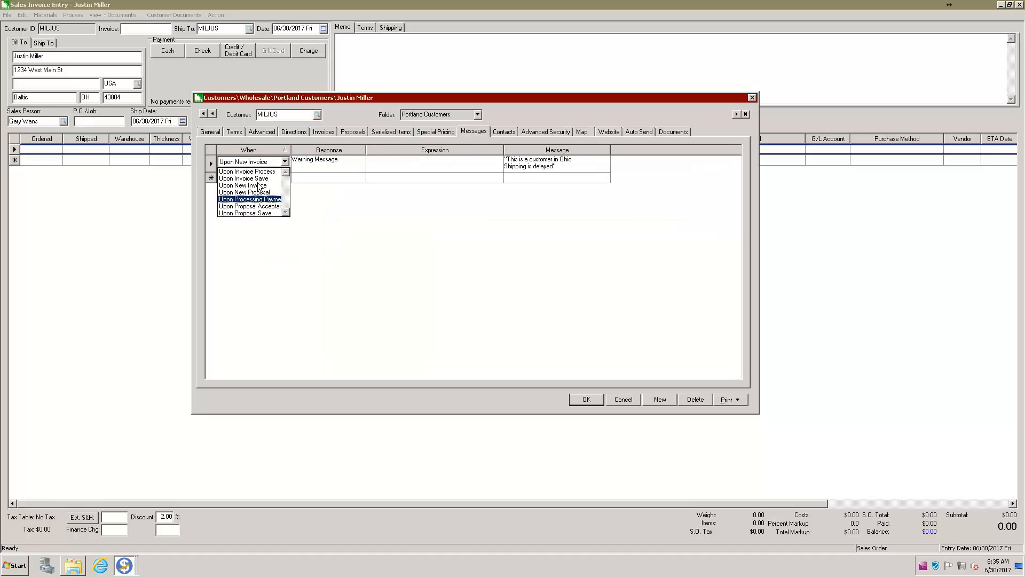
click(265, 178)
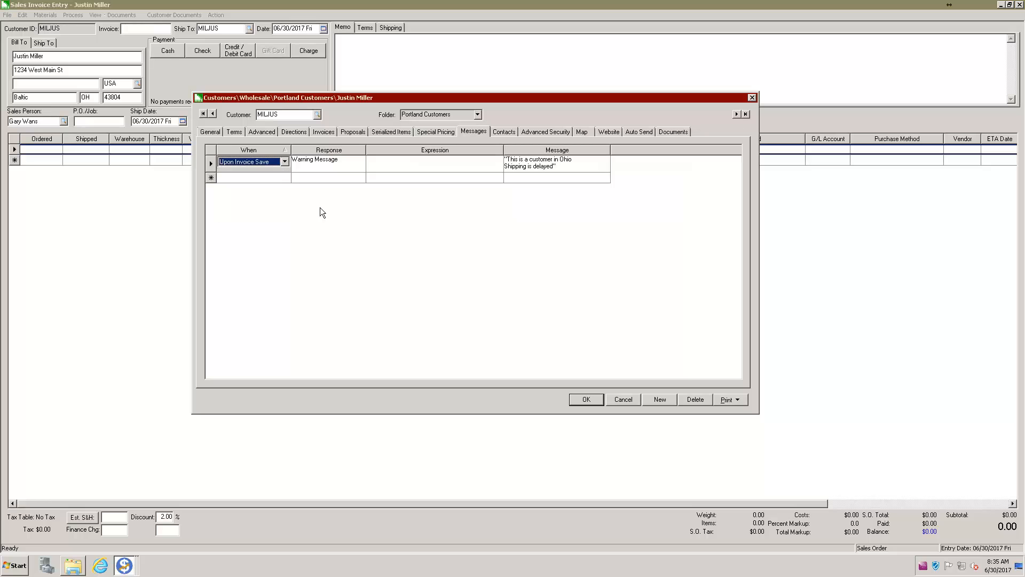
click(254, 194)
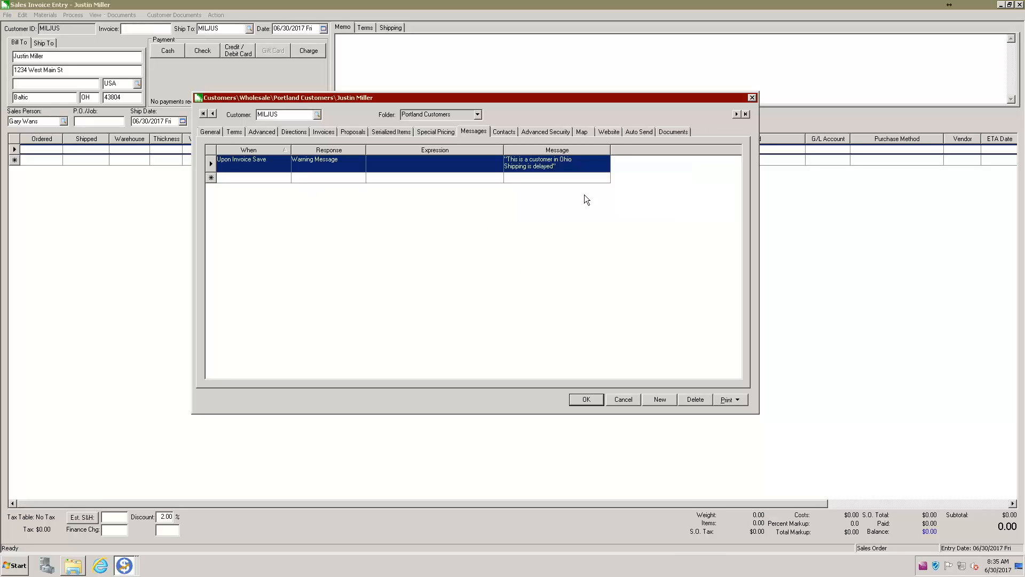
drag(570, 97, 548, 115)
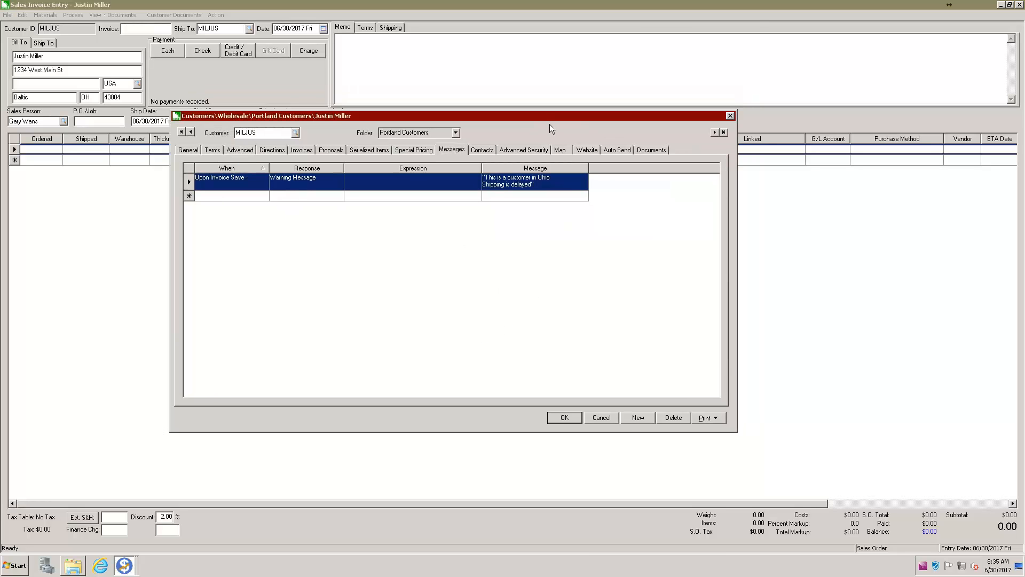